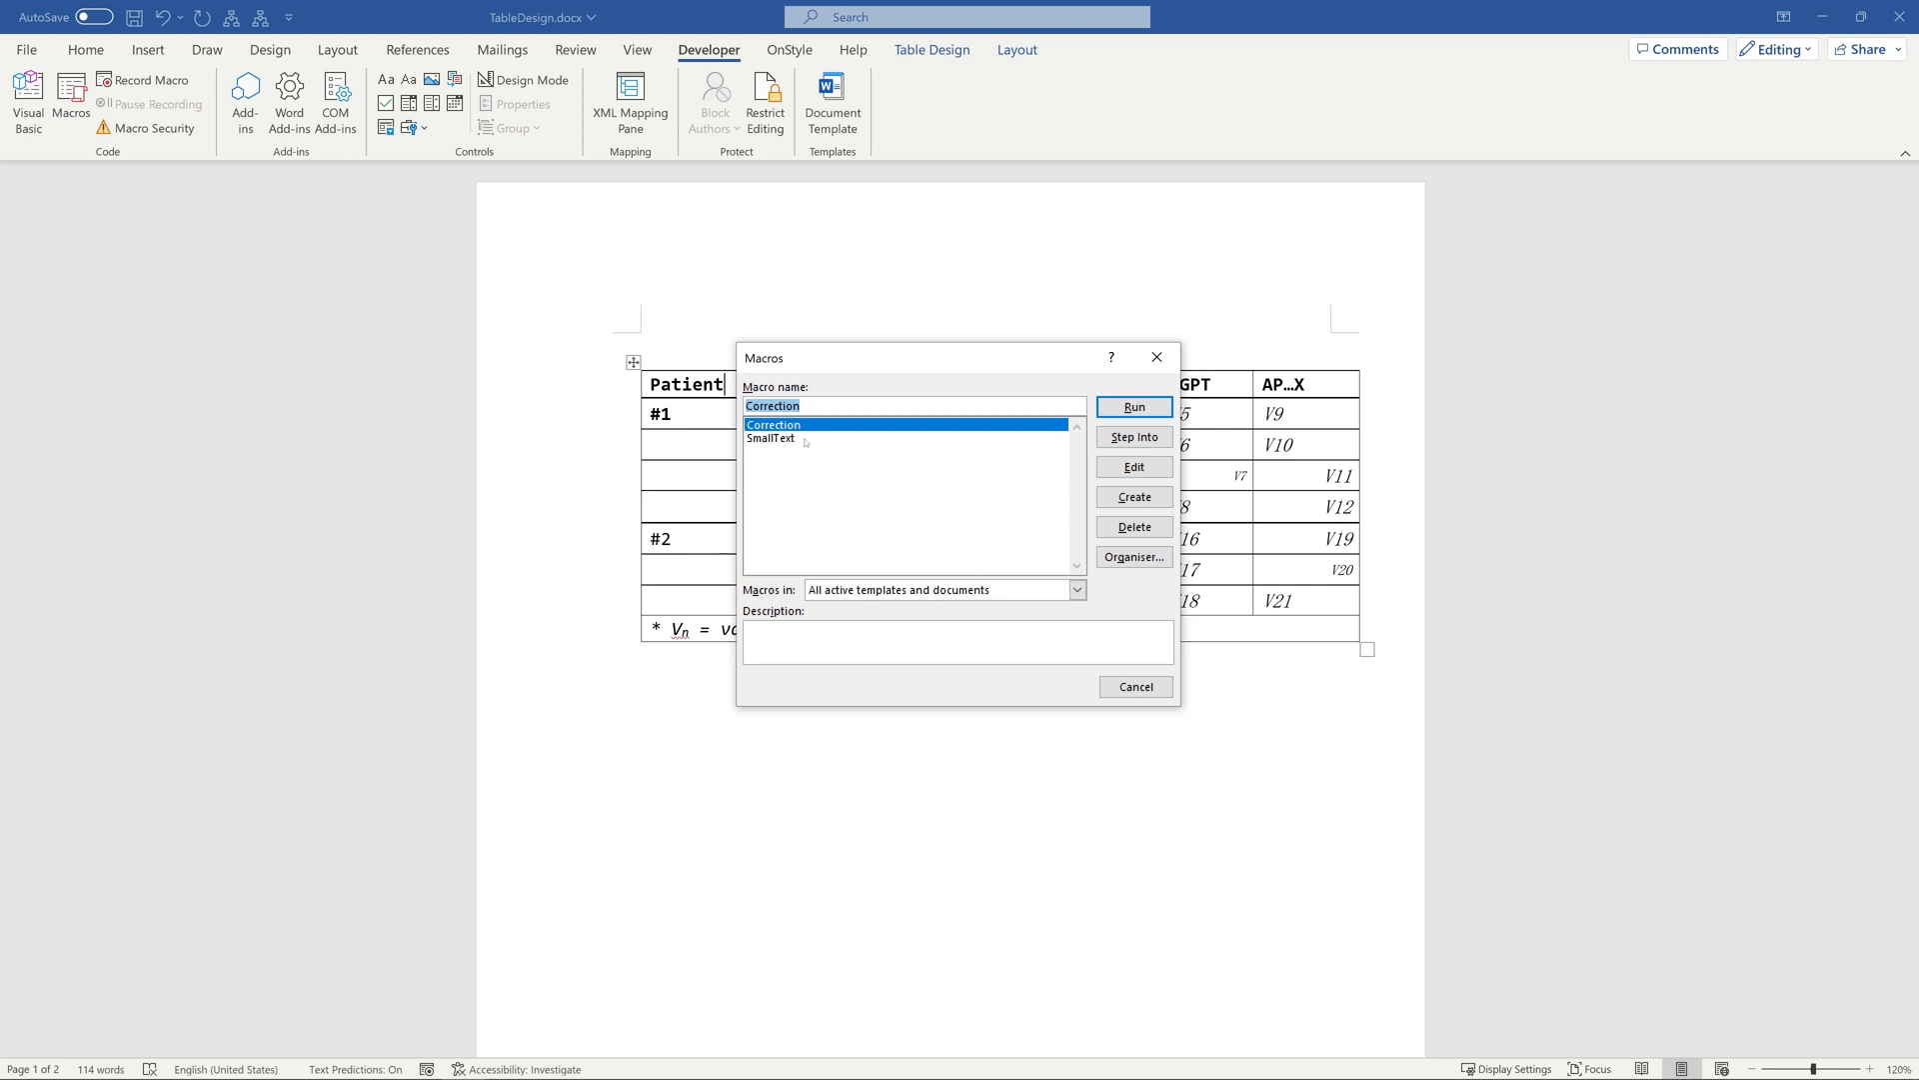
# Run the SmallText macro to find table cells with small font, continuing past the hit in table 1 and stopping at the one in table 2.
pyautogui.click(806, 440)
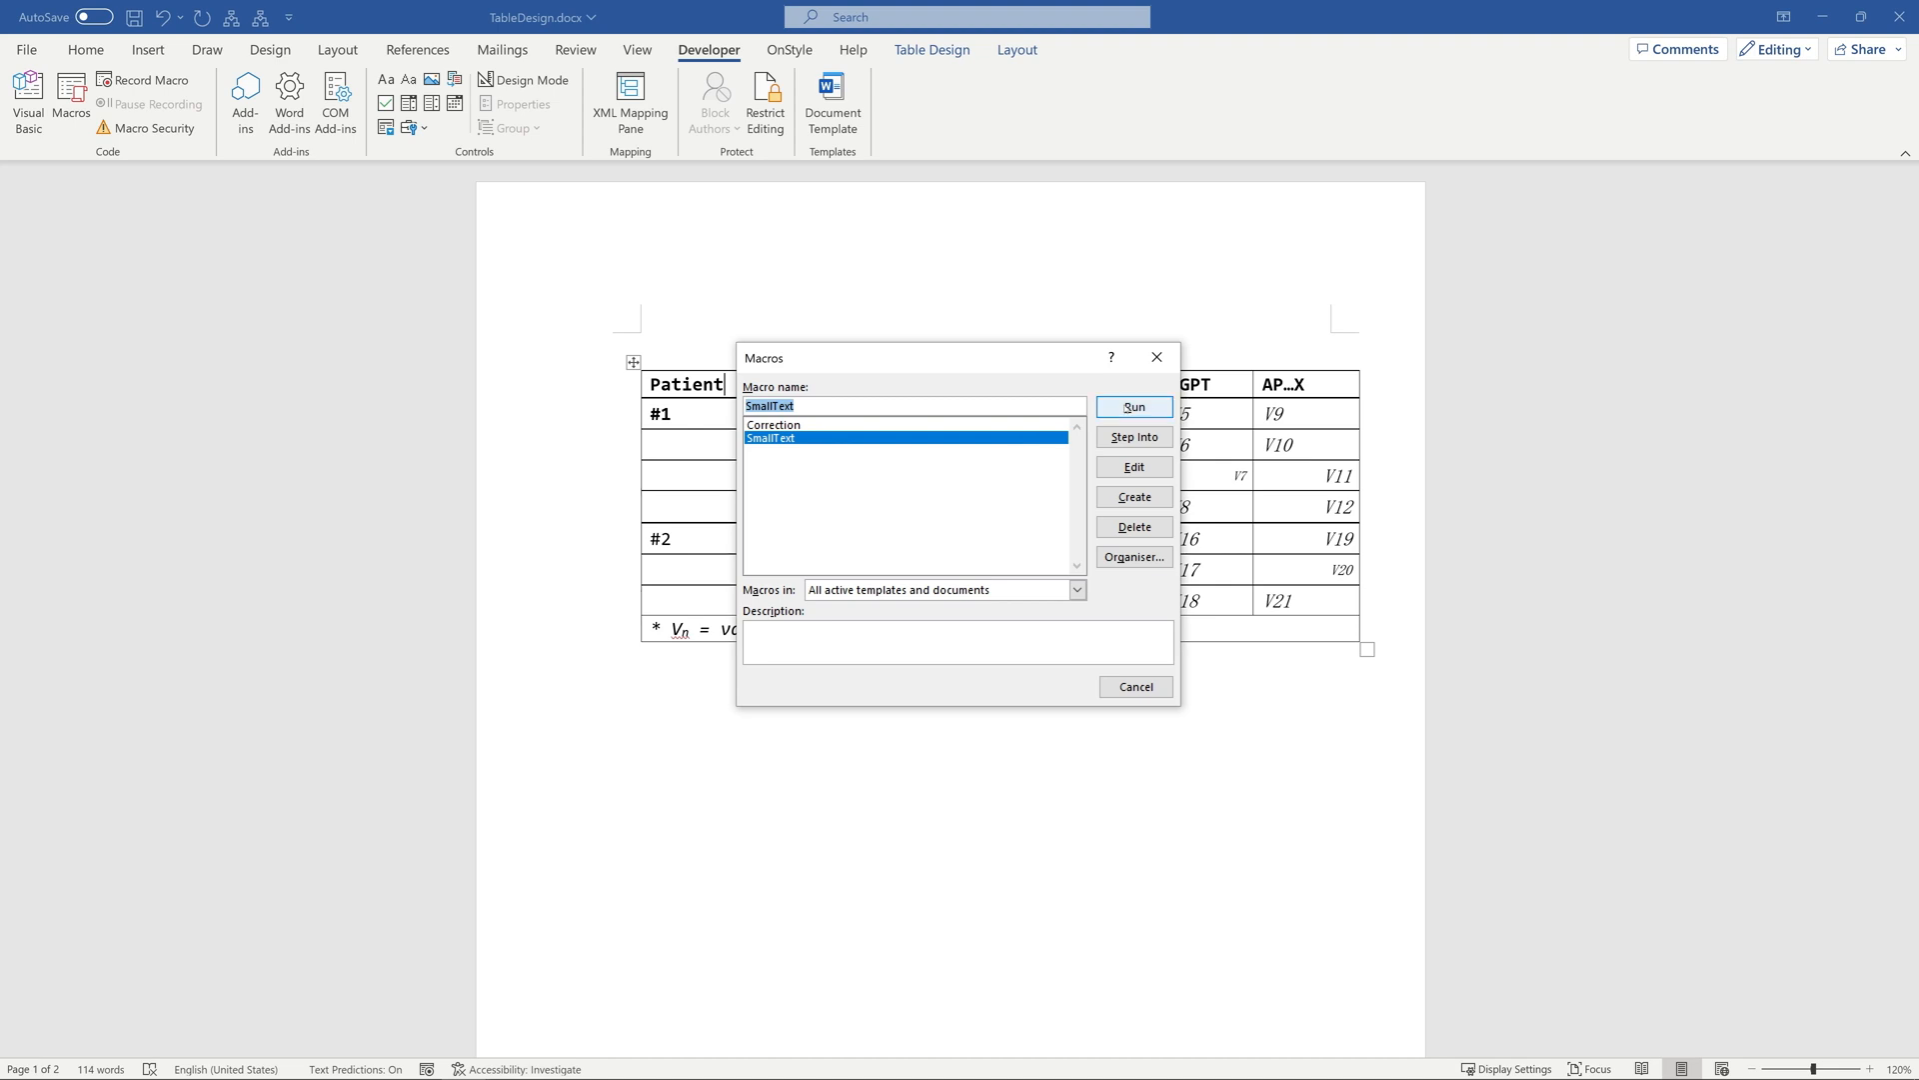
pyautogui.click(1125, 407)
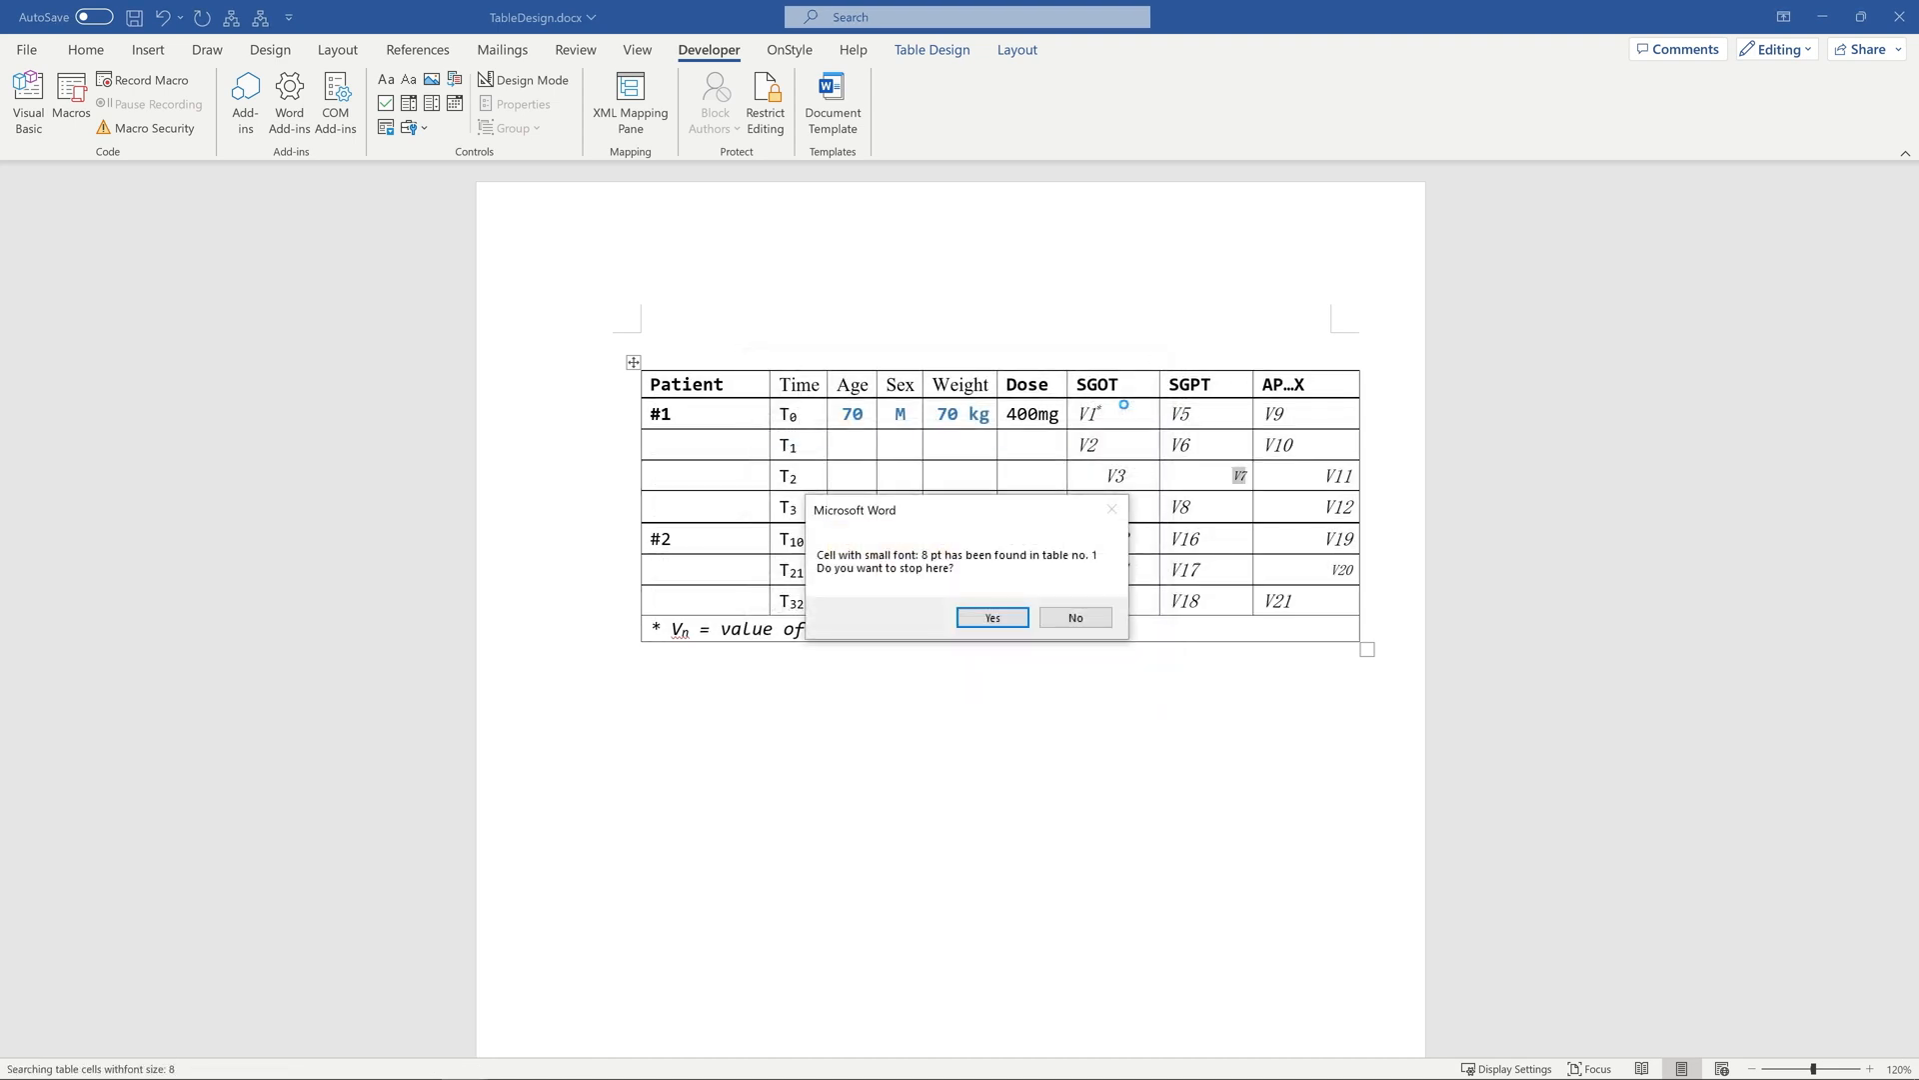
pyautogui.click(1076, 617)
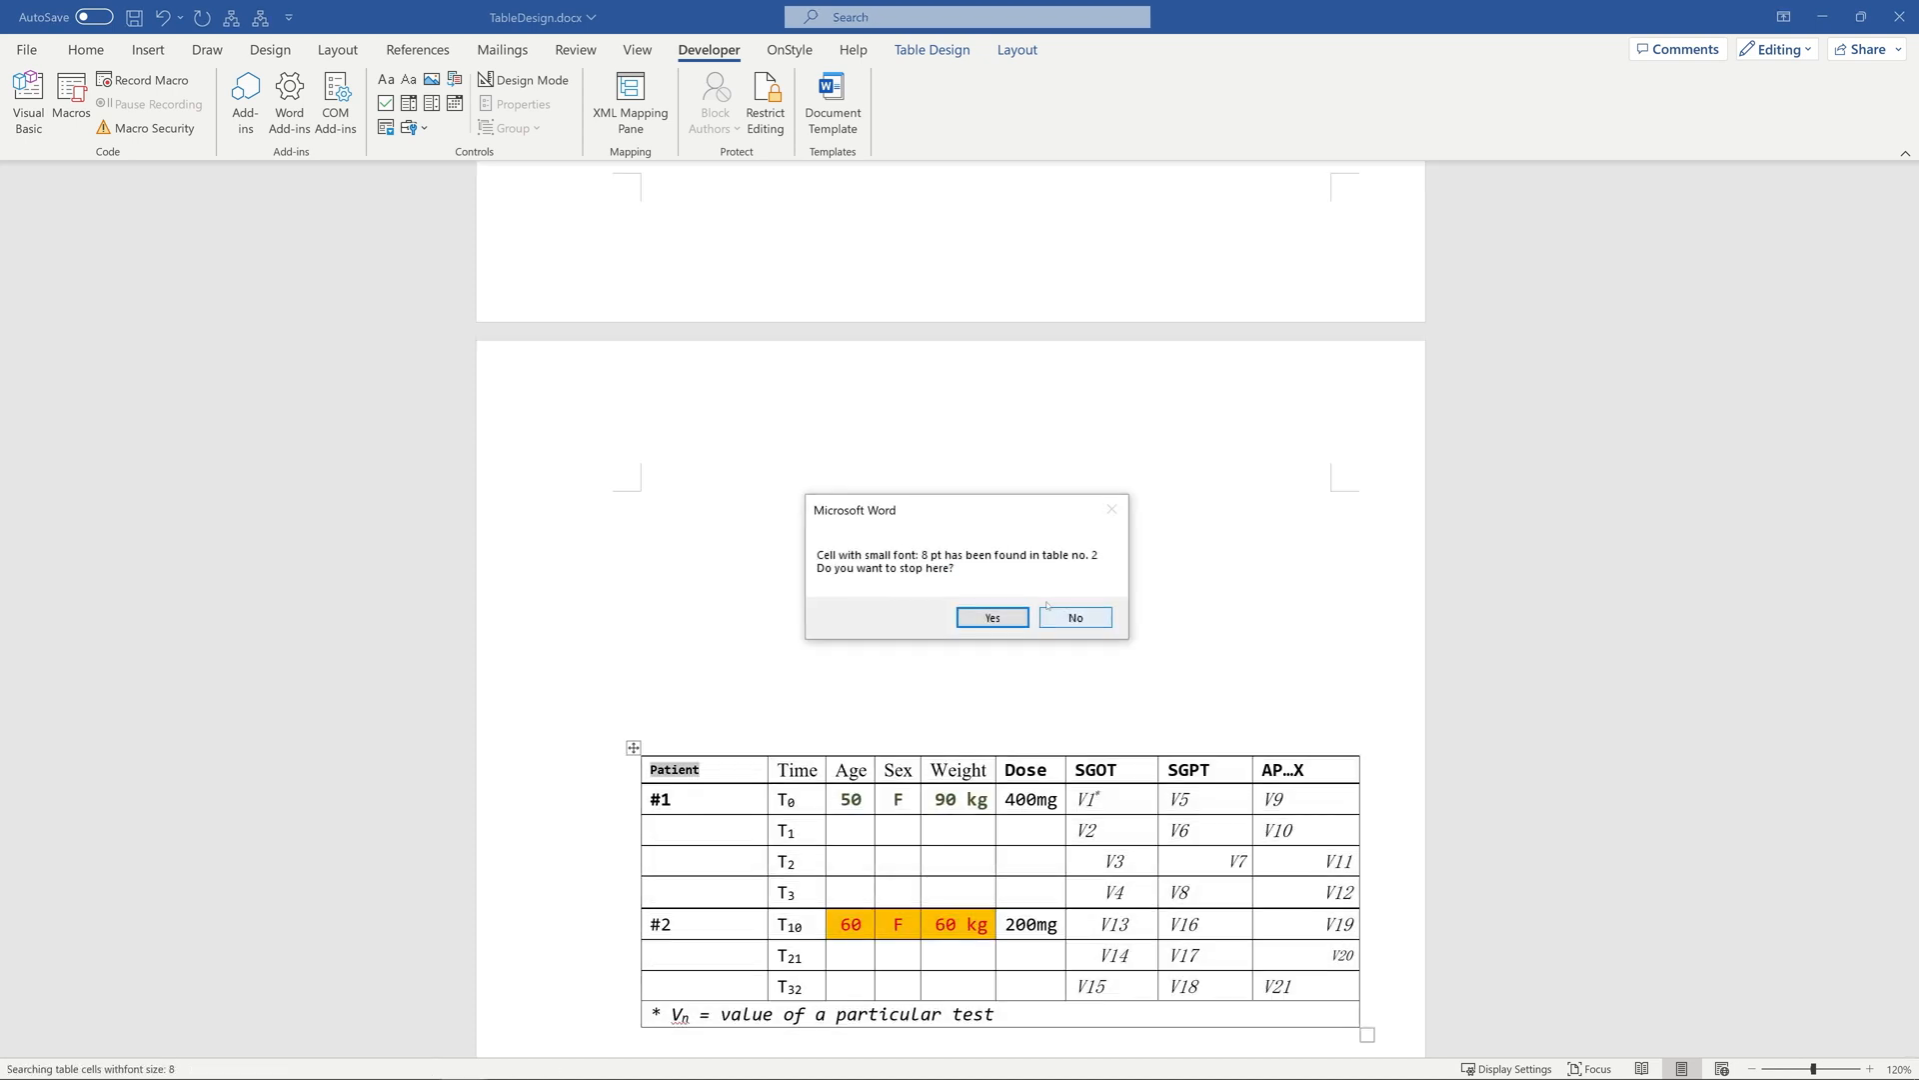
pyautogui.click(993, 618)
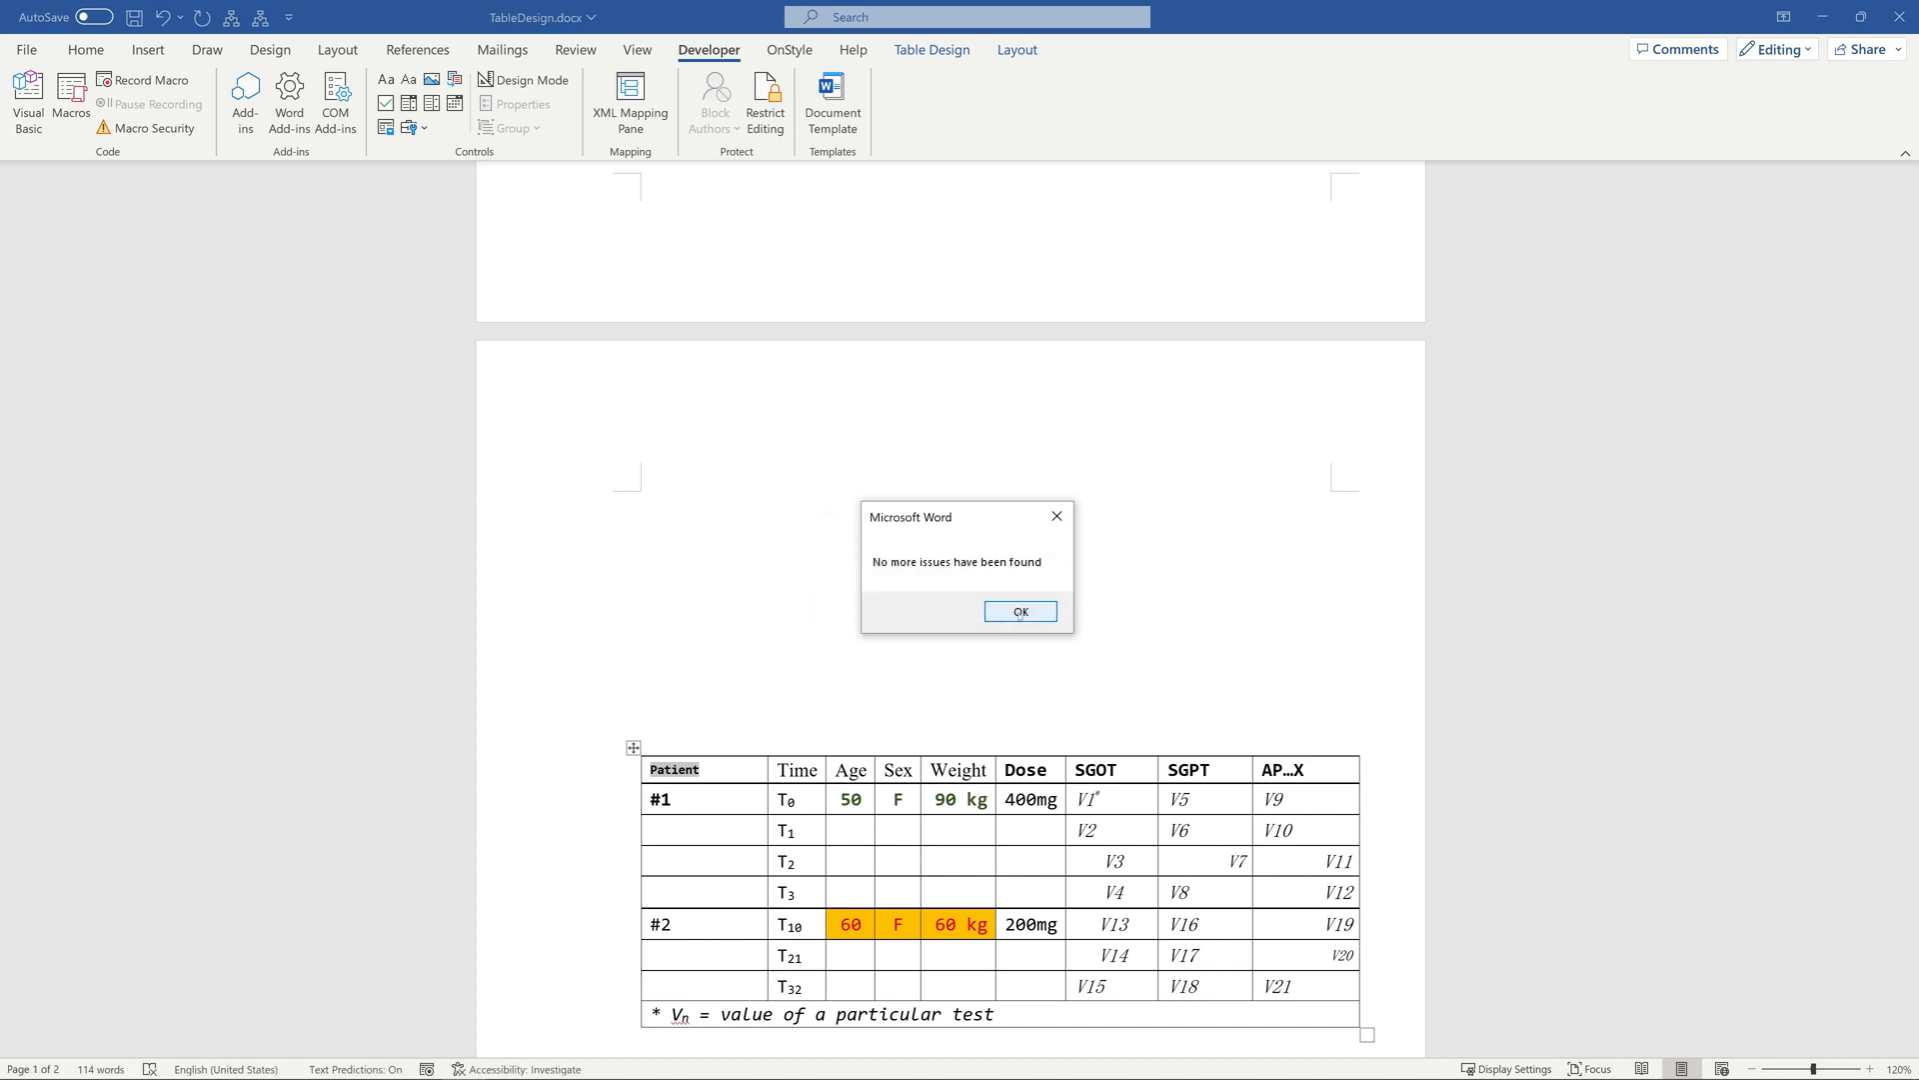
pyautogui.click(1019, 612)
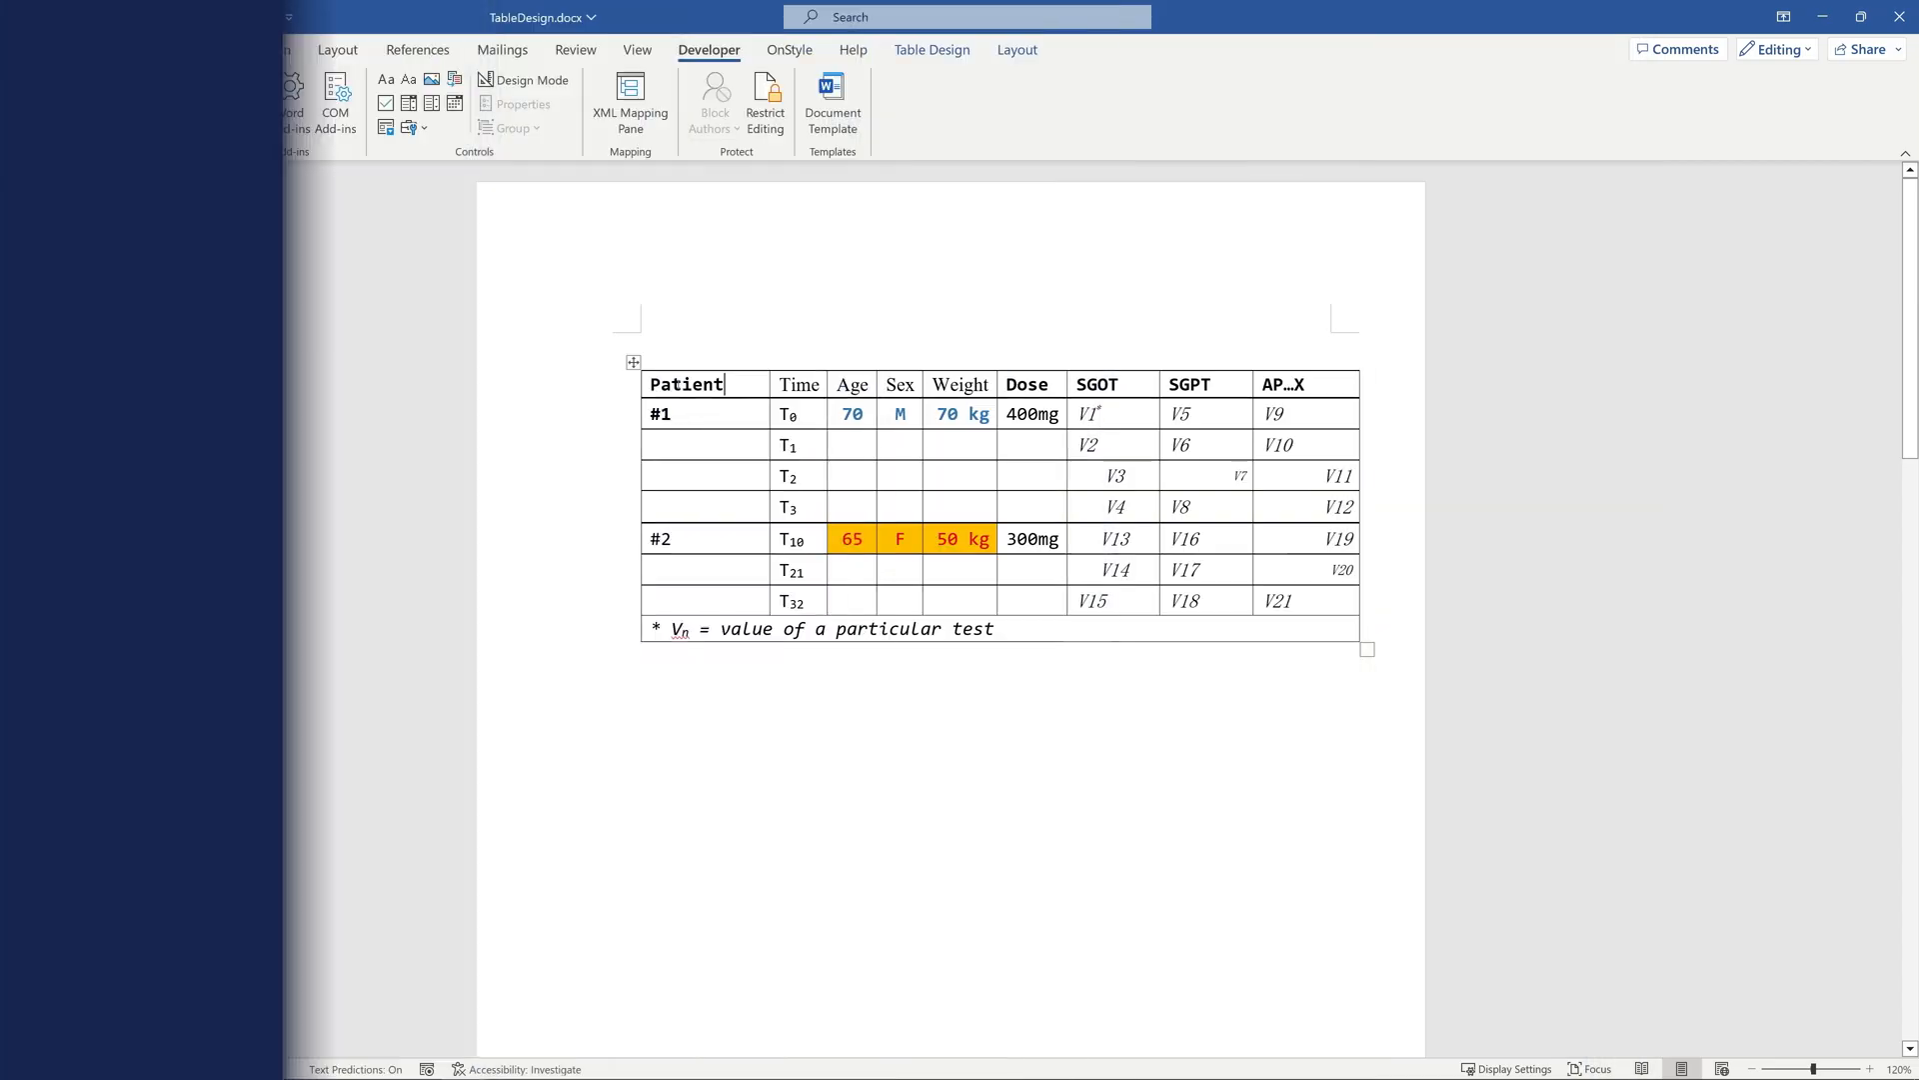
# Reformat the entire patient table by running the Correction macro on it.
pyautogui.moveTo(625, 382); pyautogui.dragTo(1291, 627)
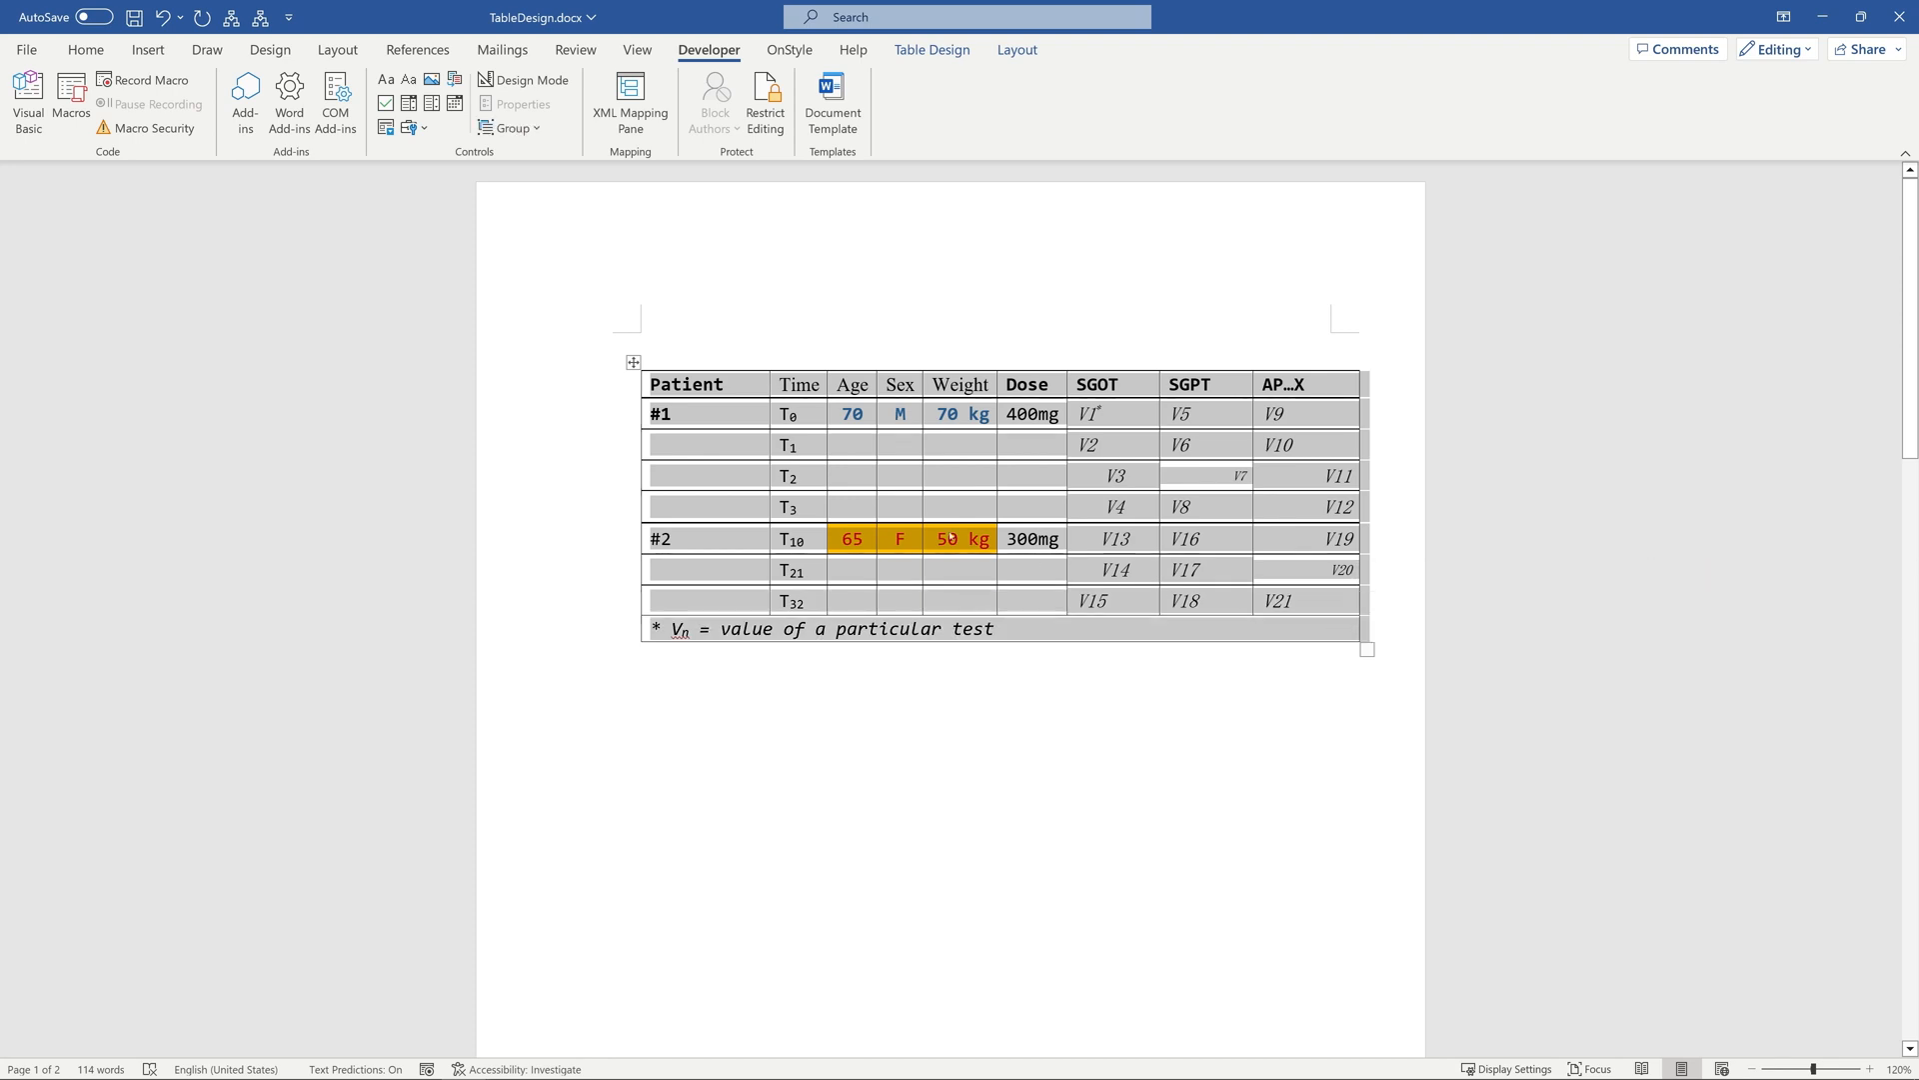
pyautogui.click(71, 100)
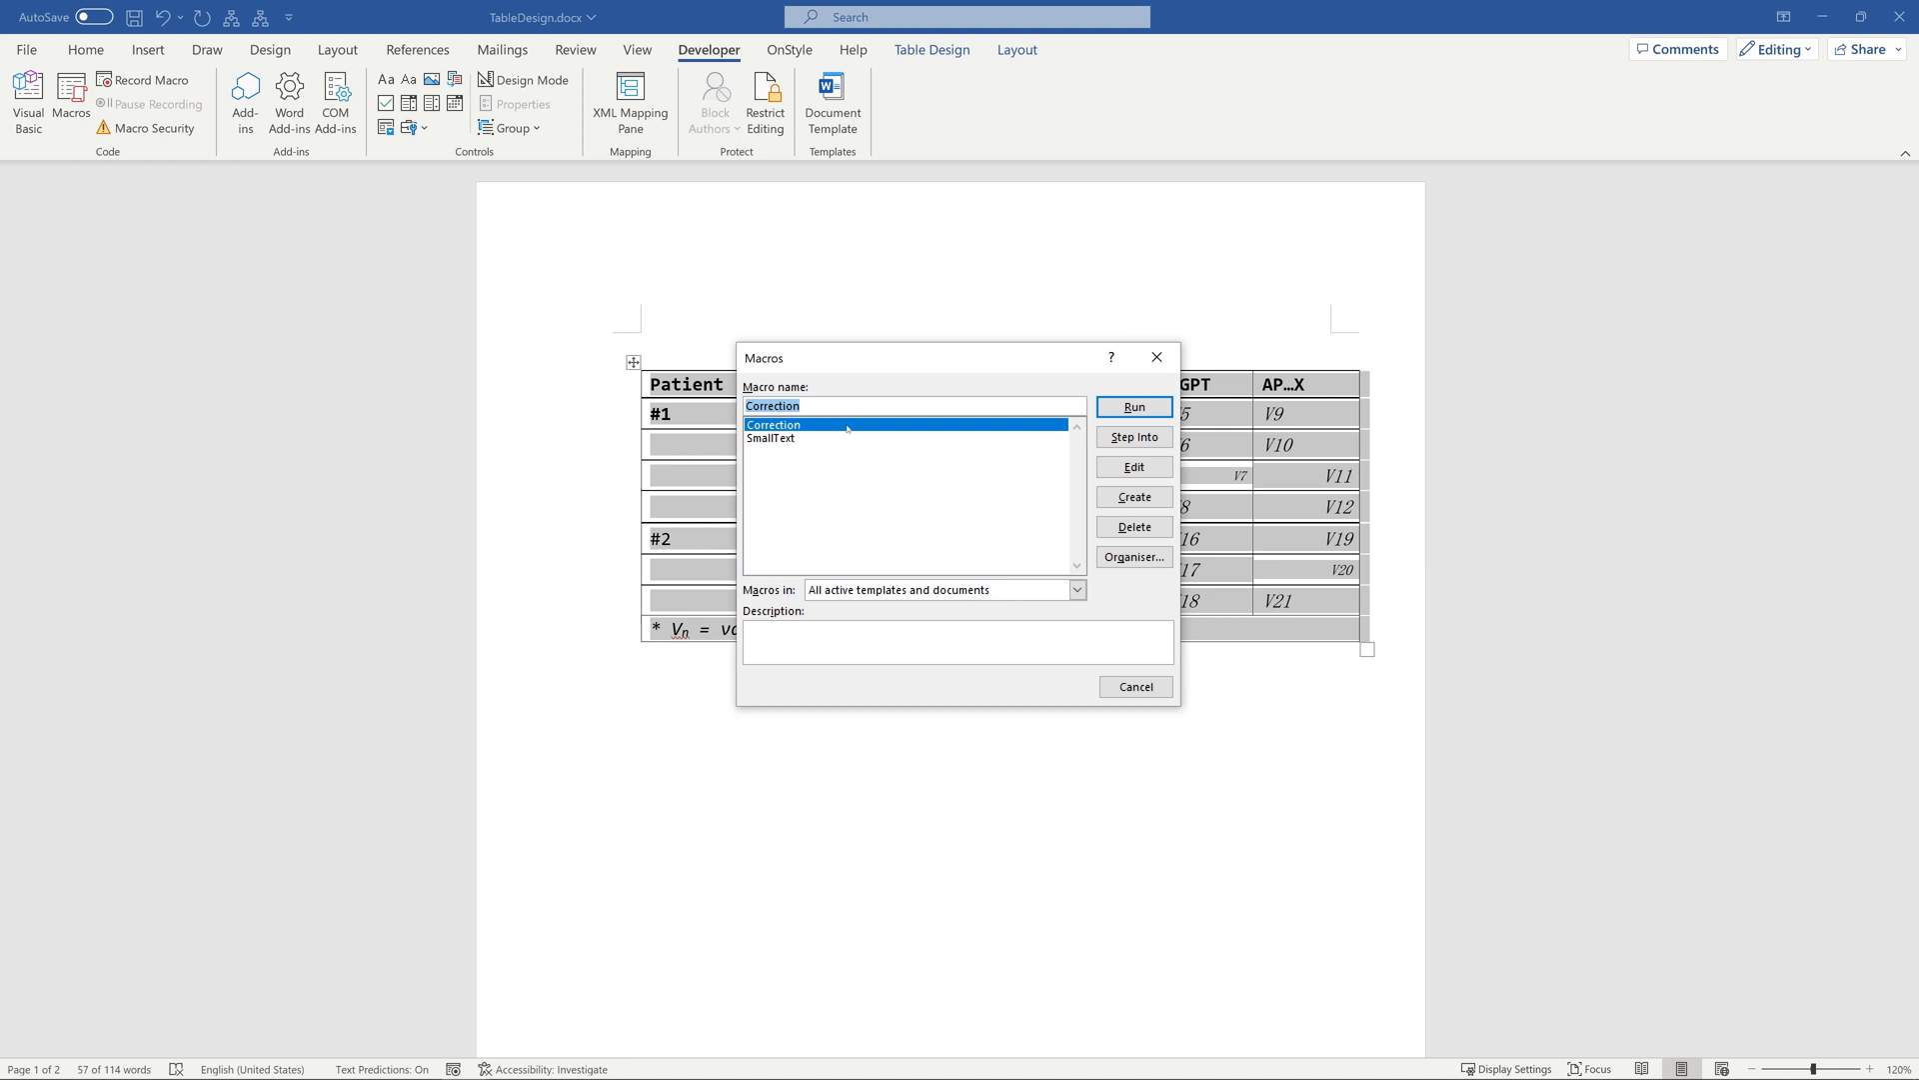
pyautogui.click(1144, 410)
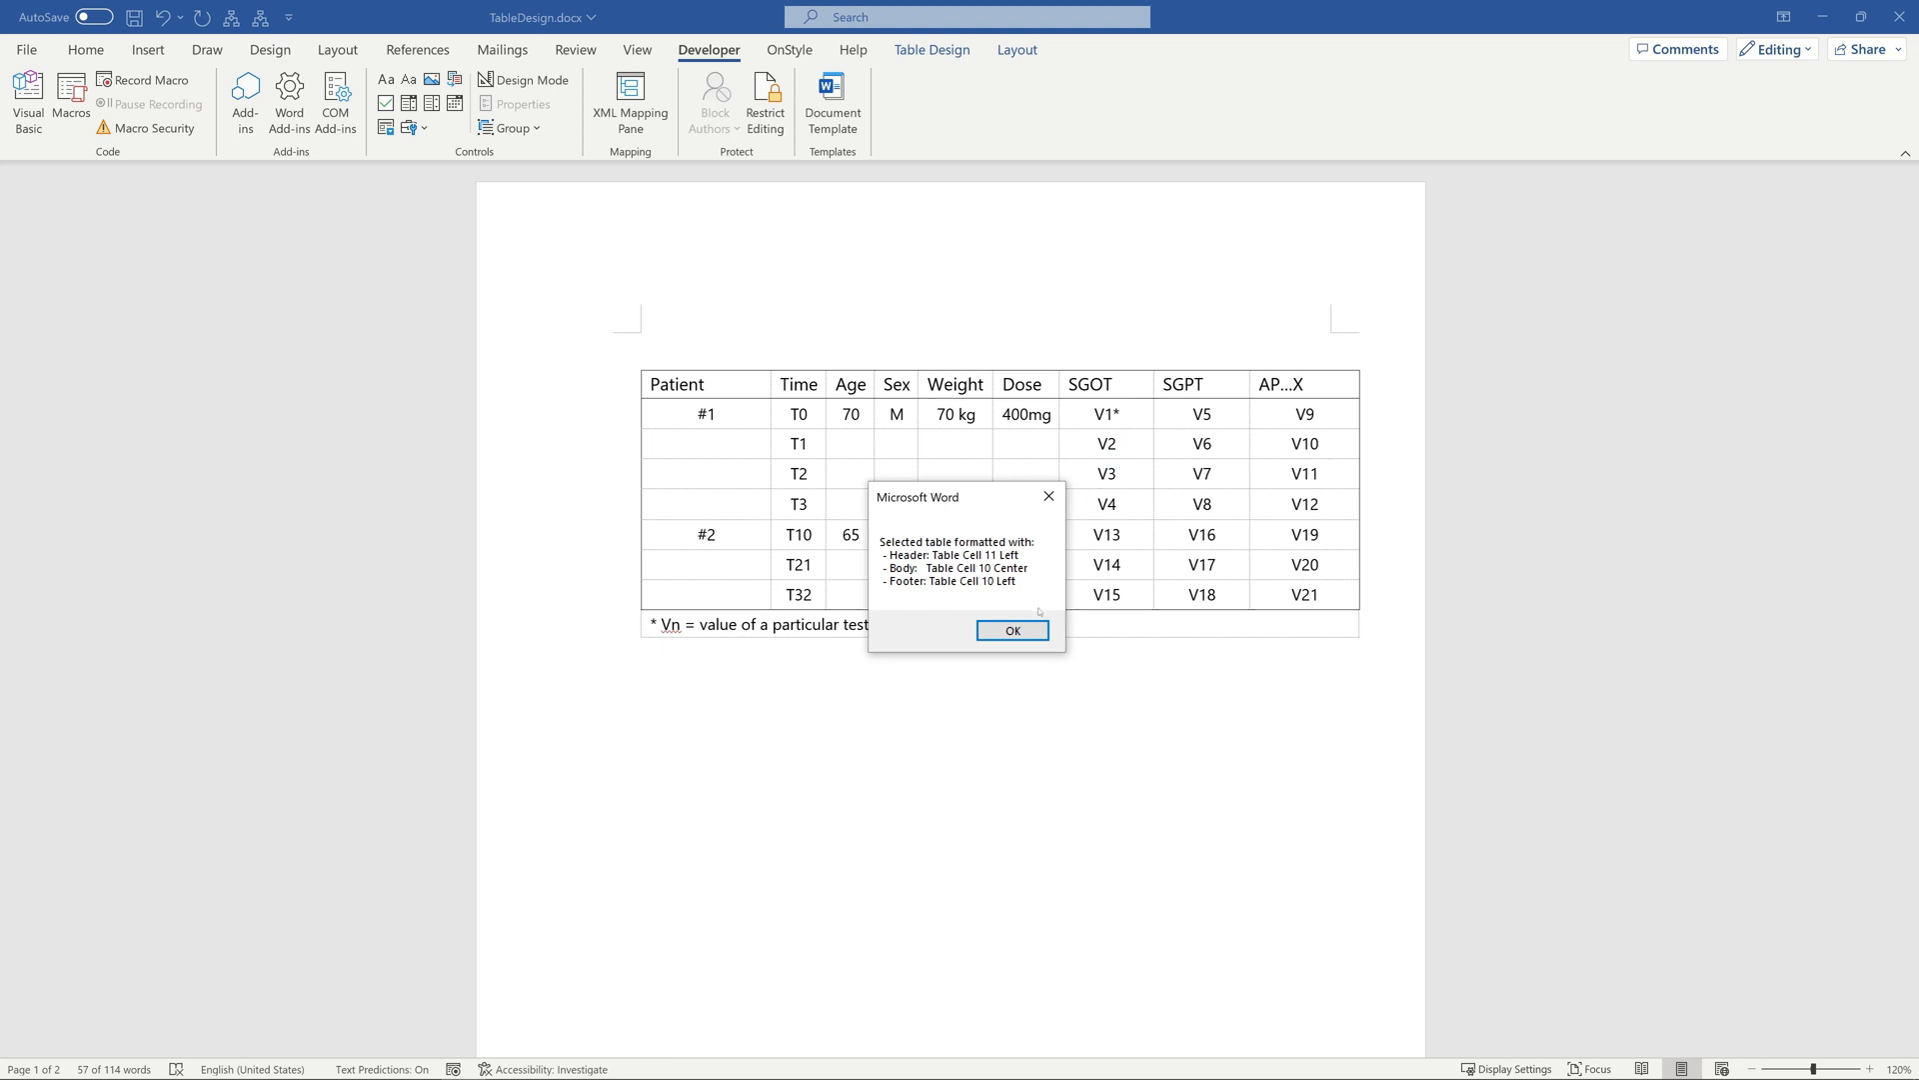
pyautogui.click(1019, 631)
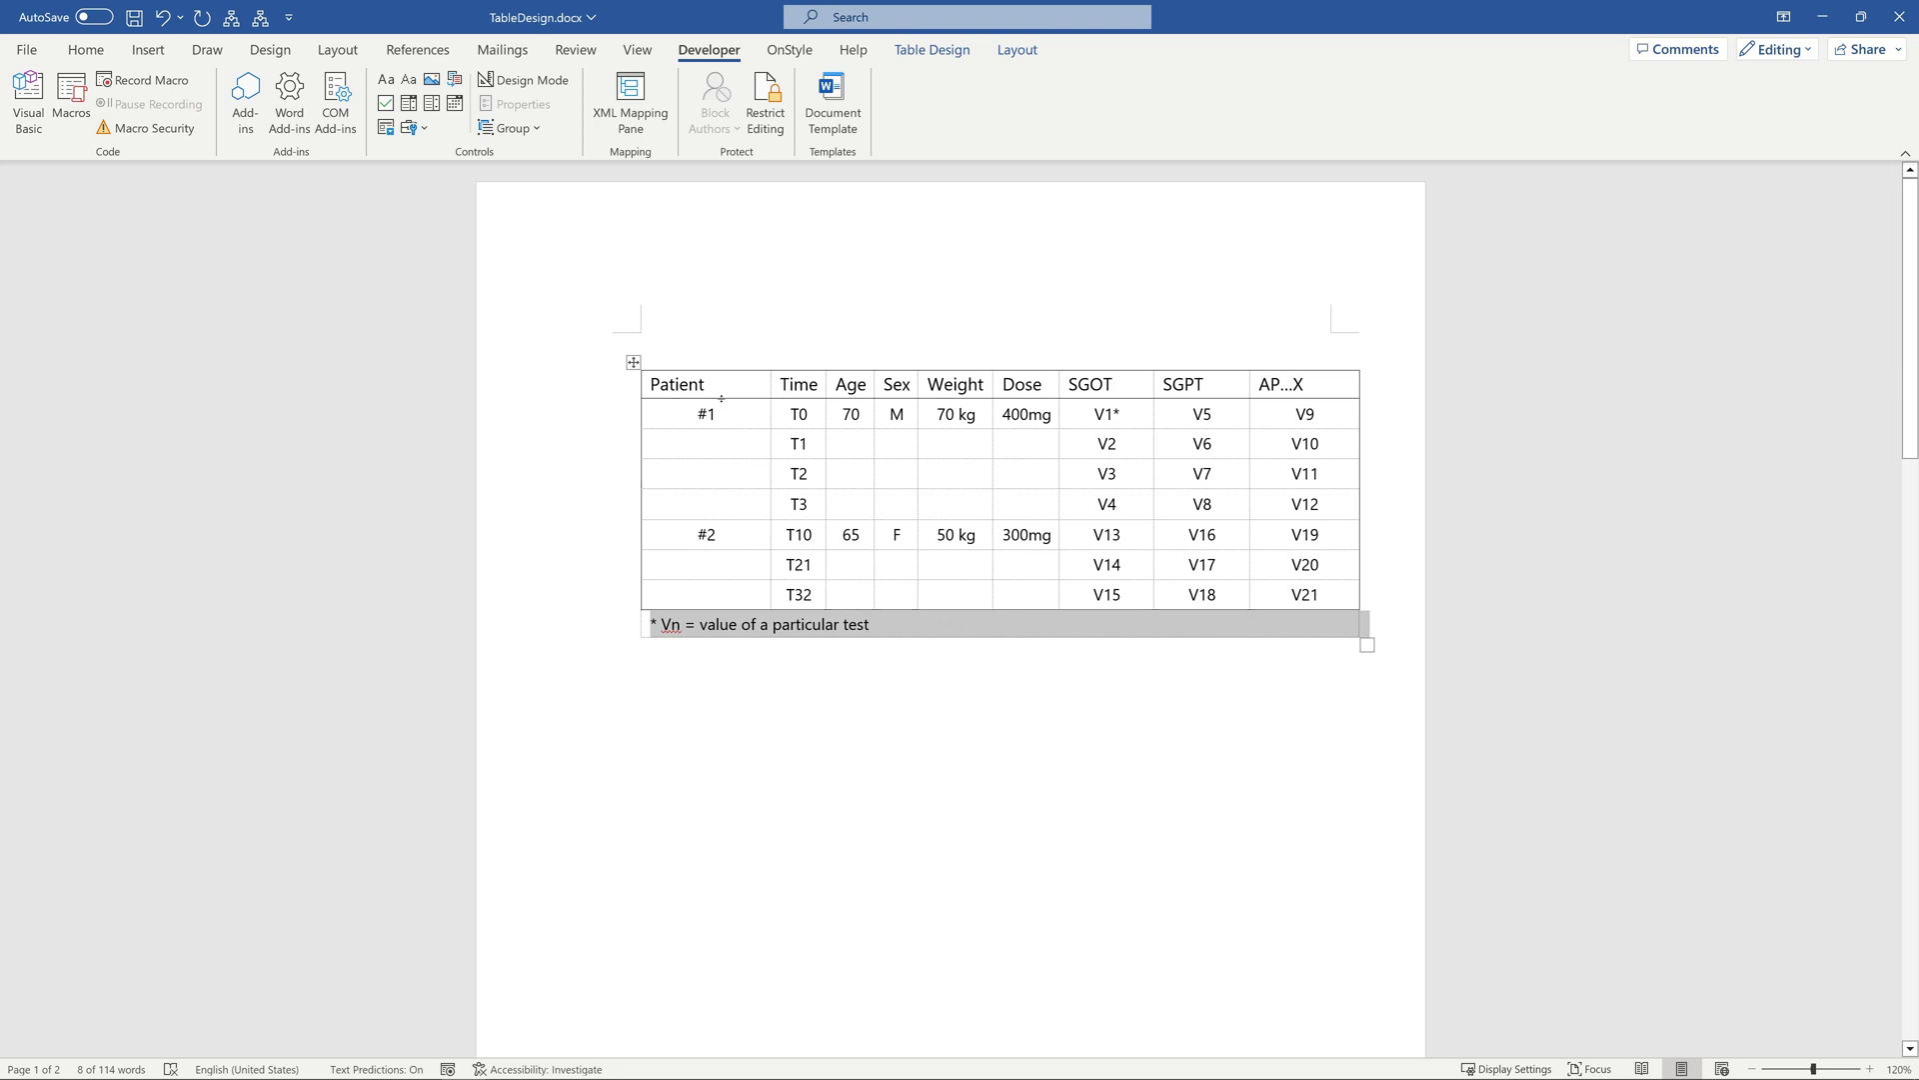
pyautogui.click(722, 391)
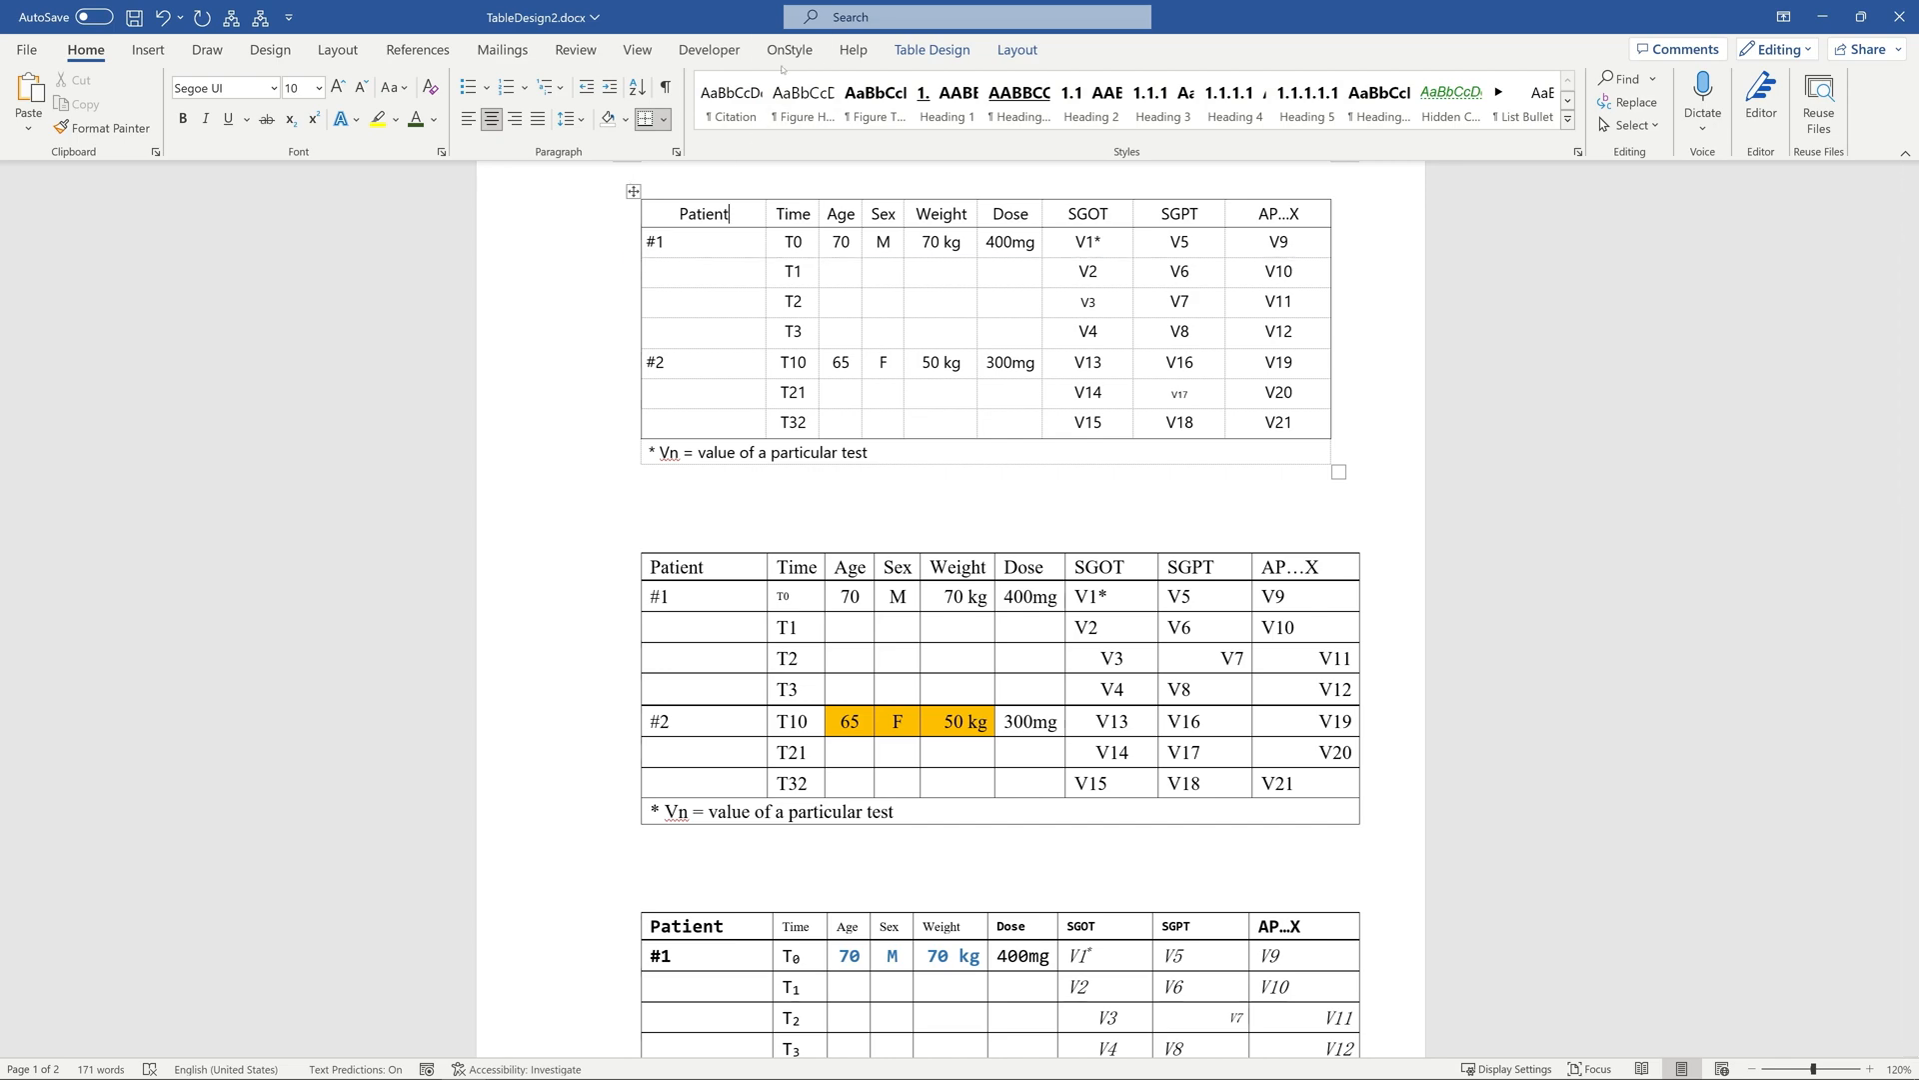
# Add the Table with Small Font Size, Table Header Row Not Repeating, Table Not Fitting to Page and Table with Row Break across Pages modules to Favorites.
pyautogui.click(787, 51)
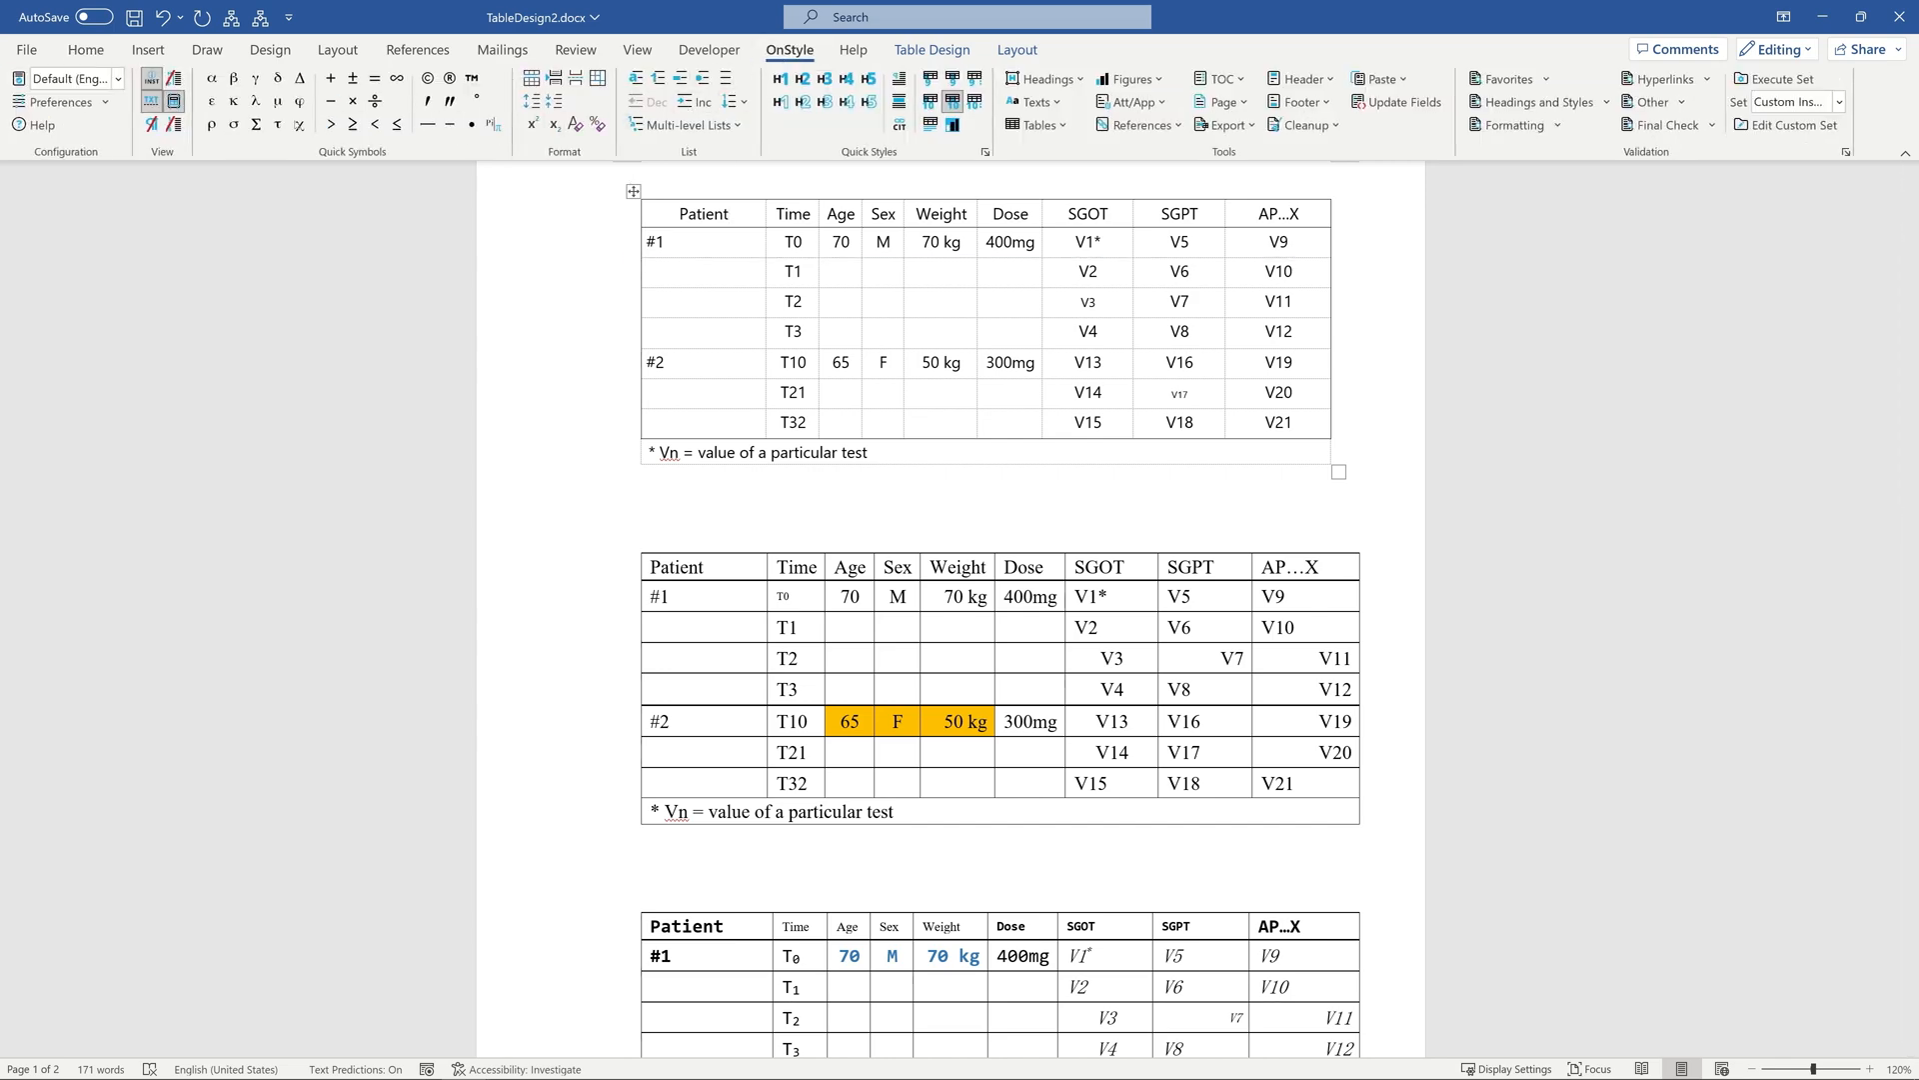
pyautogui.click(60, 103)
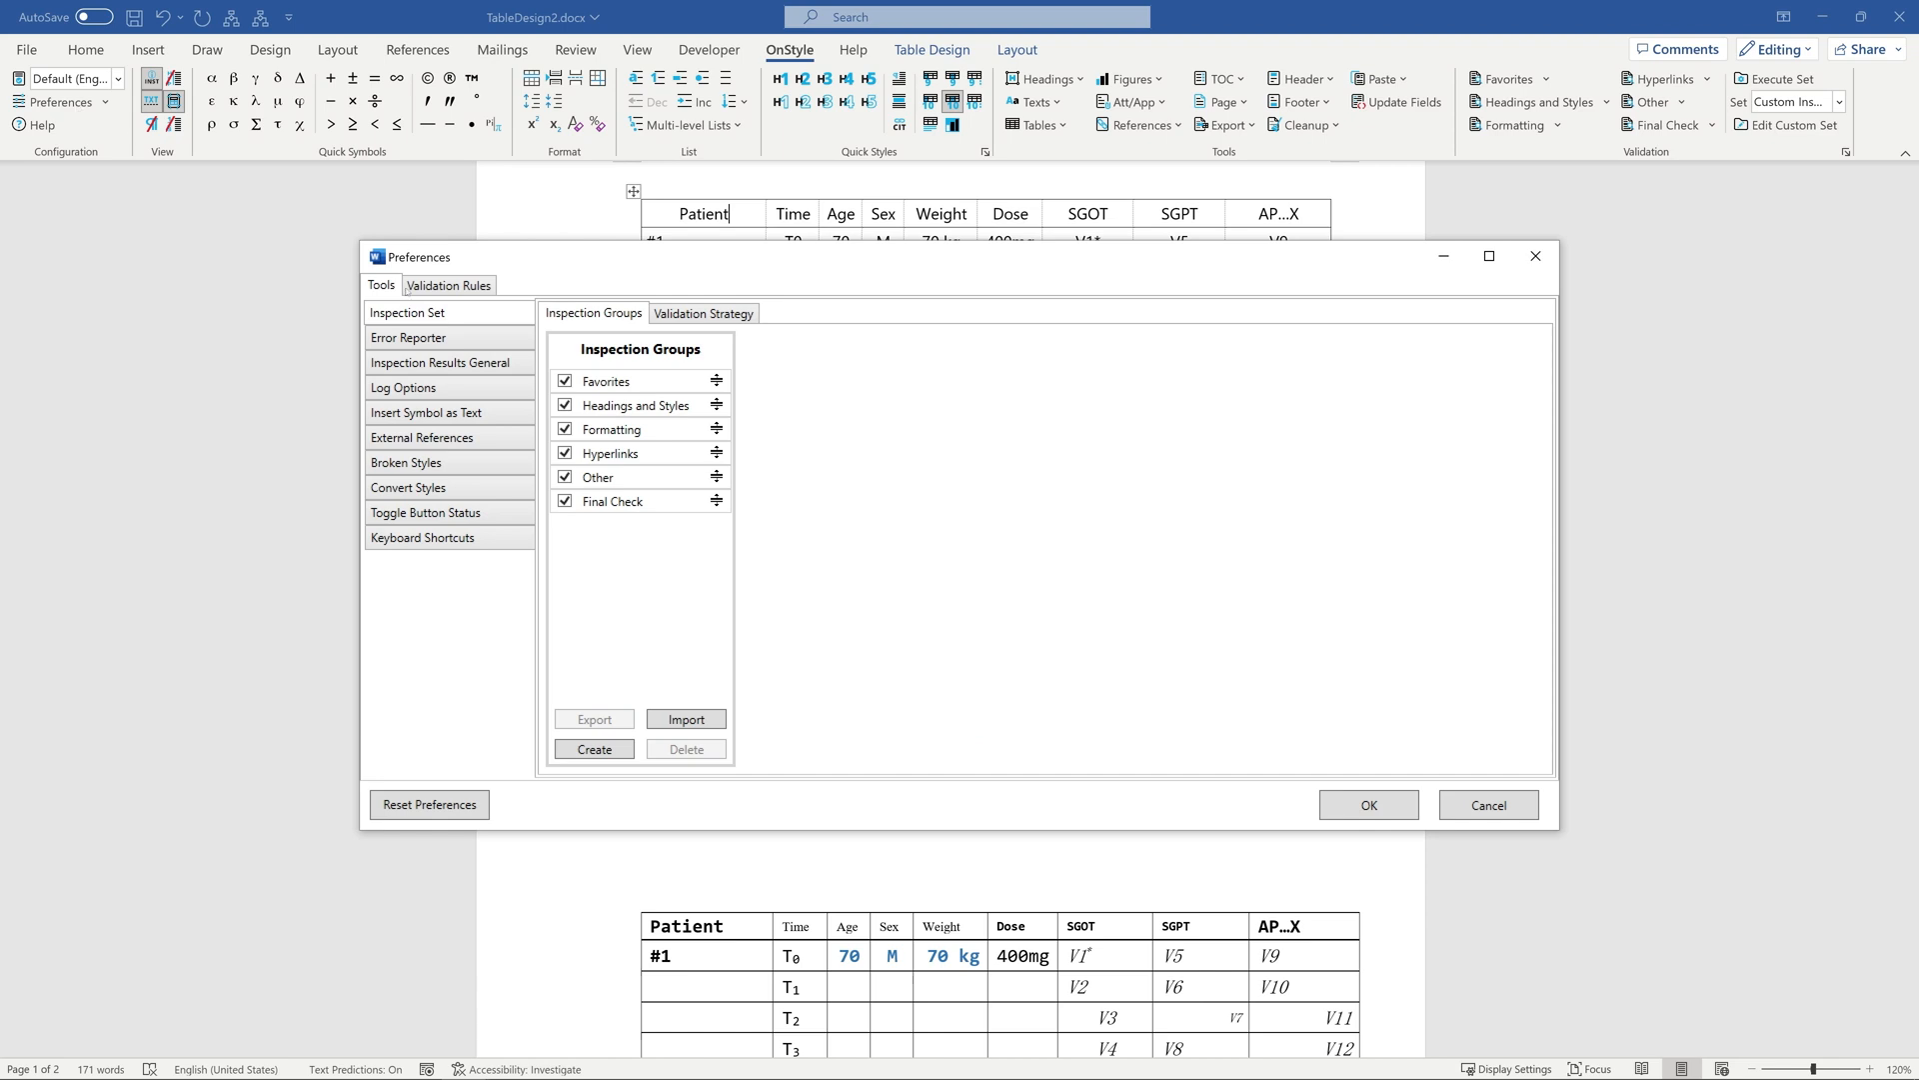
pyautogui.click(609, 381)
pyautogui.click(829, 477)
pyautogui.write('Ta')
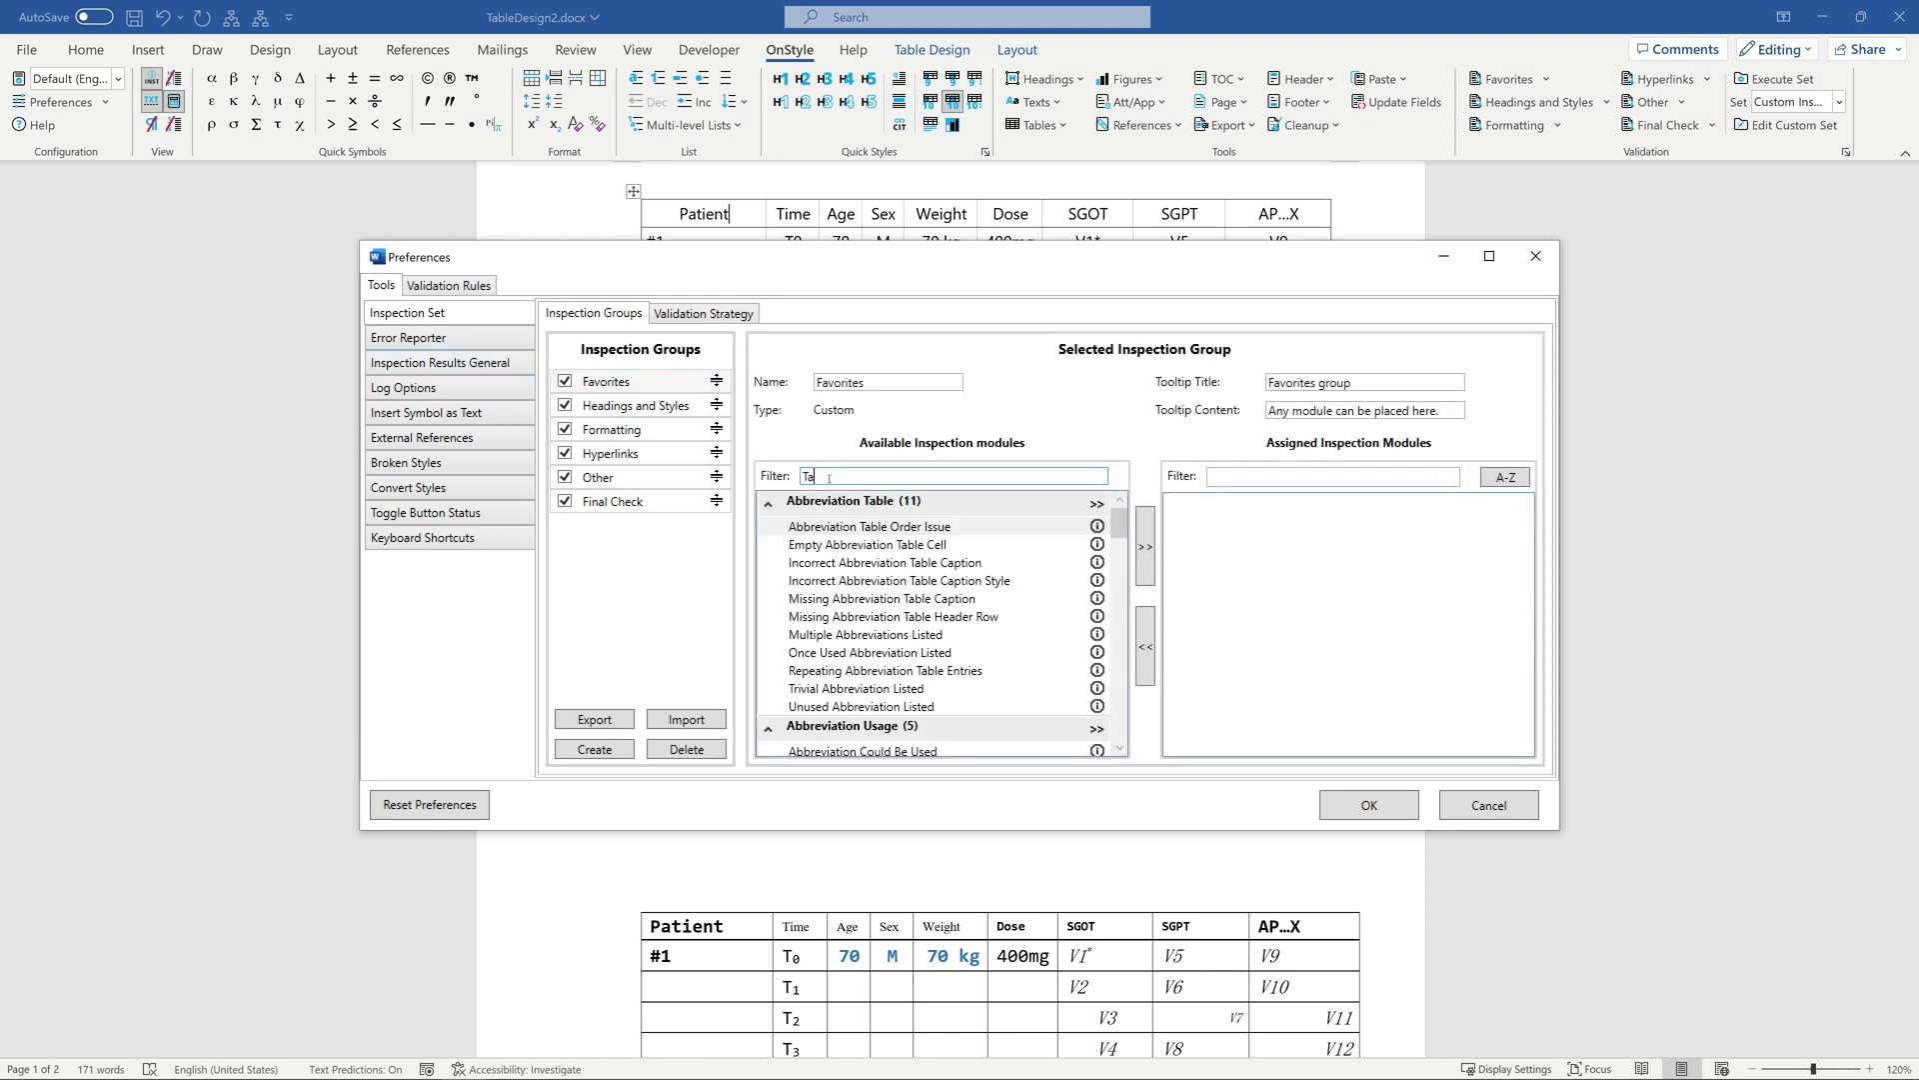
pyautogui.write('ble')
pyautogui.moveTo(1119, 537); pyautogui.dragTo(1120, 720)
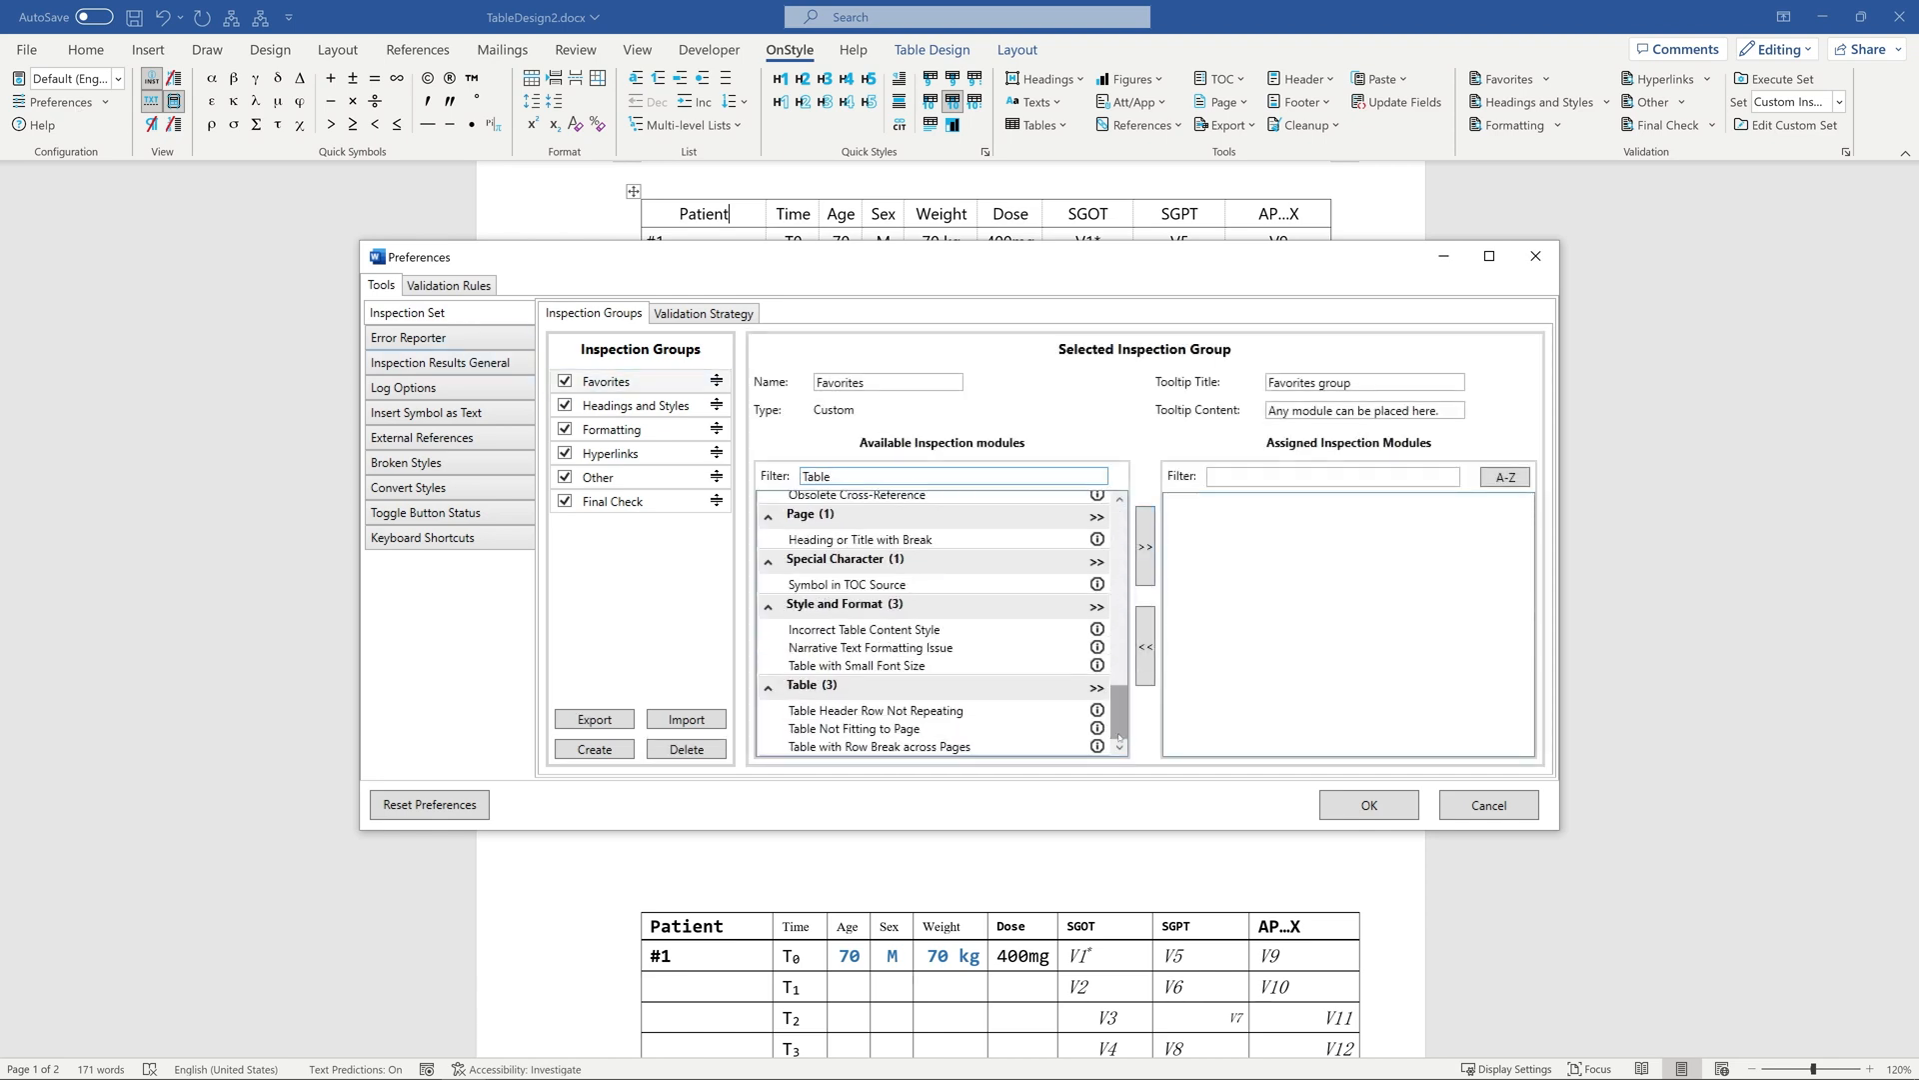
pyautogui.doubleClick(868, 667)
pyautogui.doubleClick(845, 711)
pyautogui.doubleClick(850, 728)
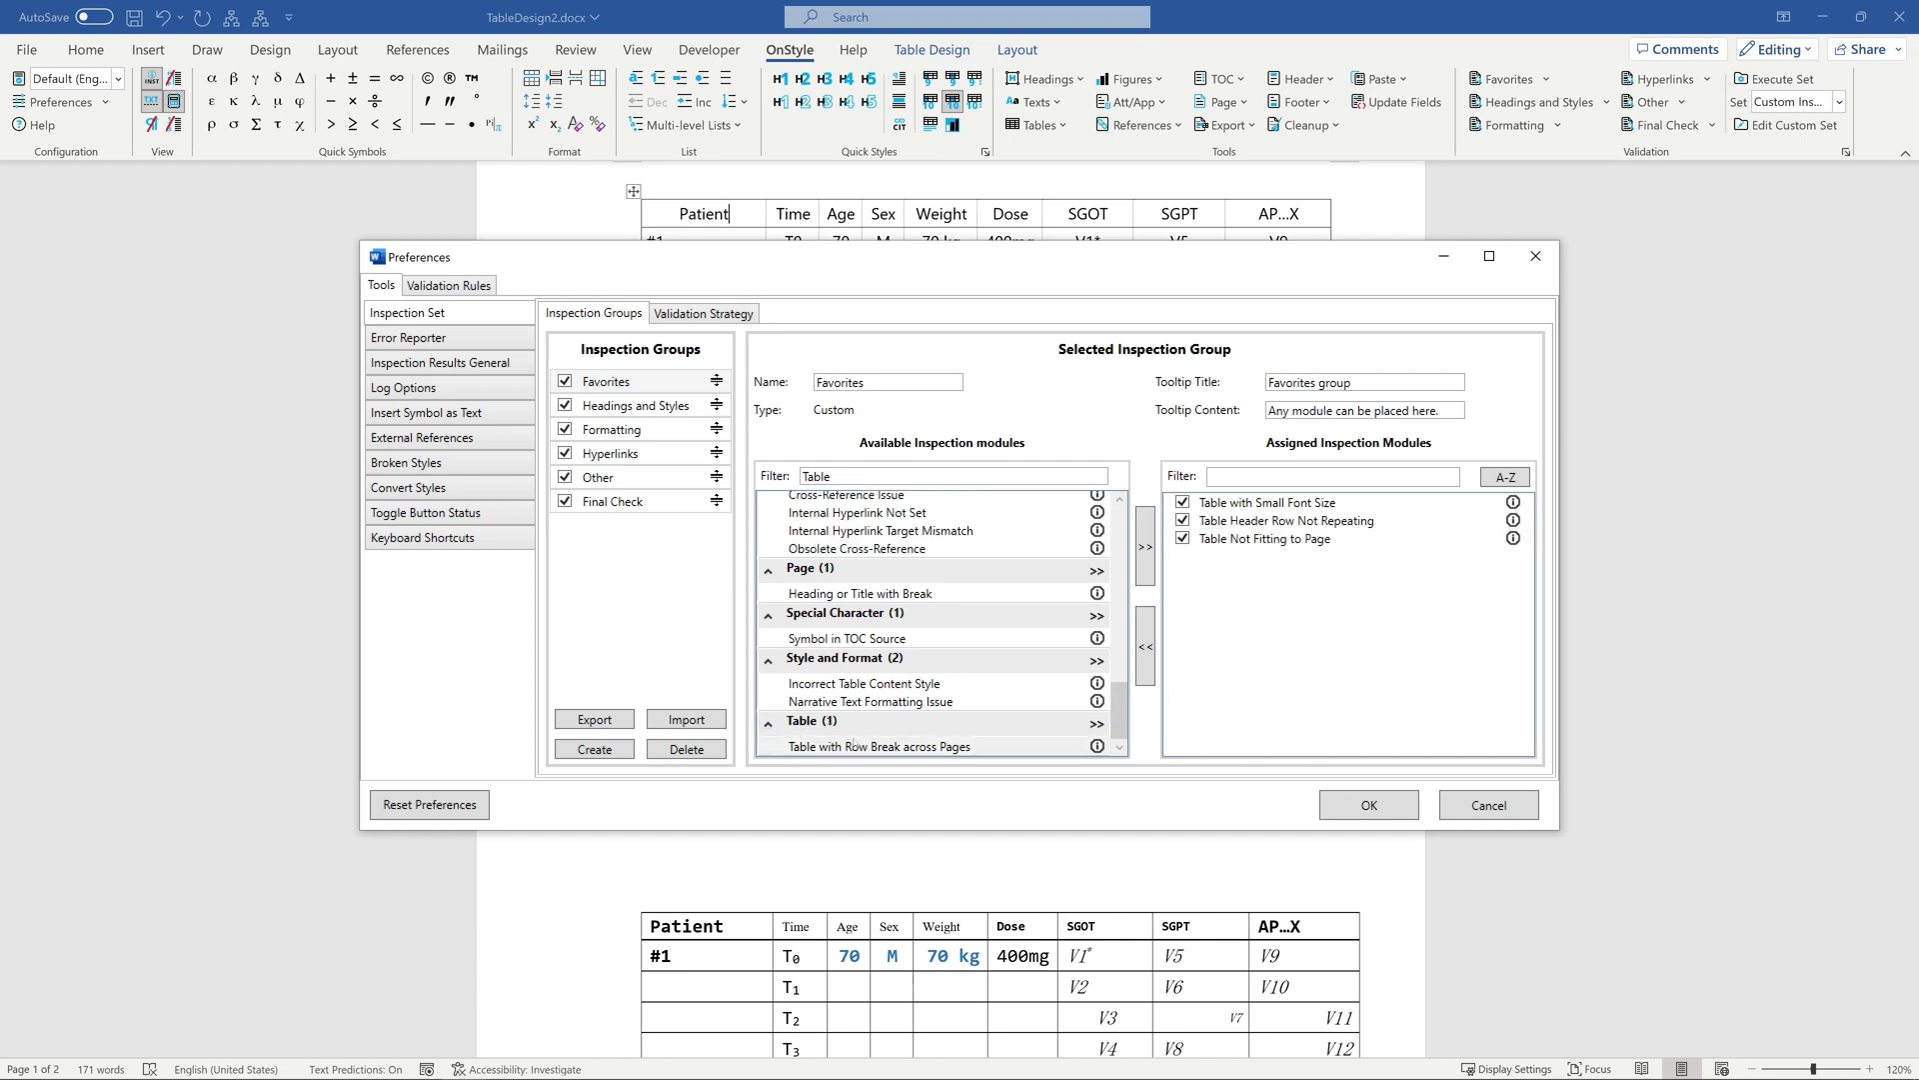
pyautogui.doubleClick(857, 745)
pyautogui.click(1359, 800)
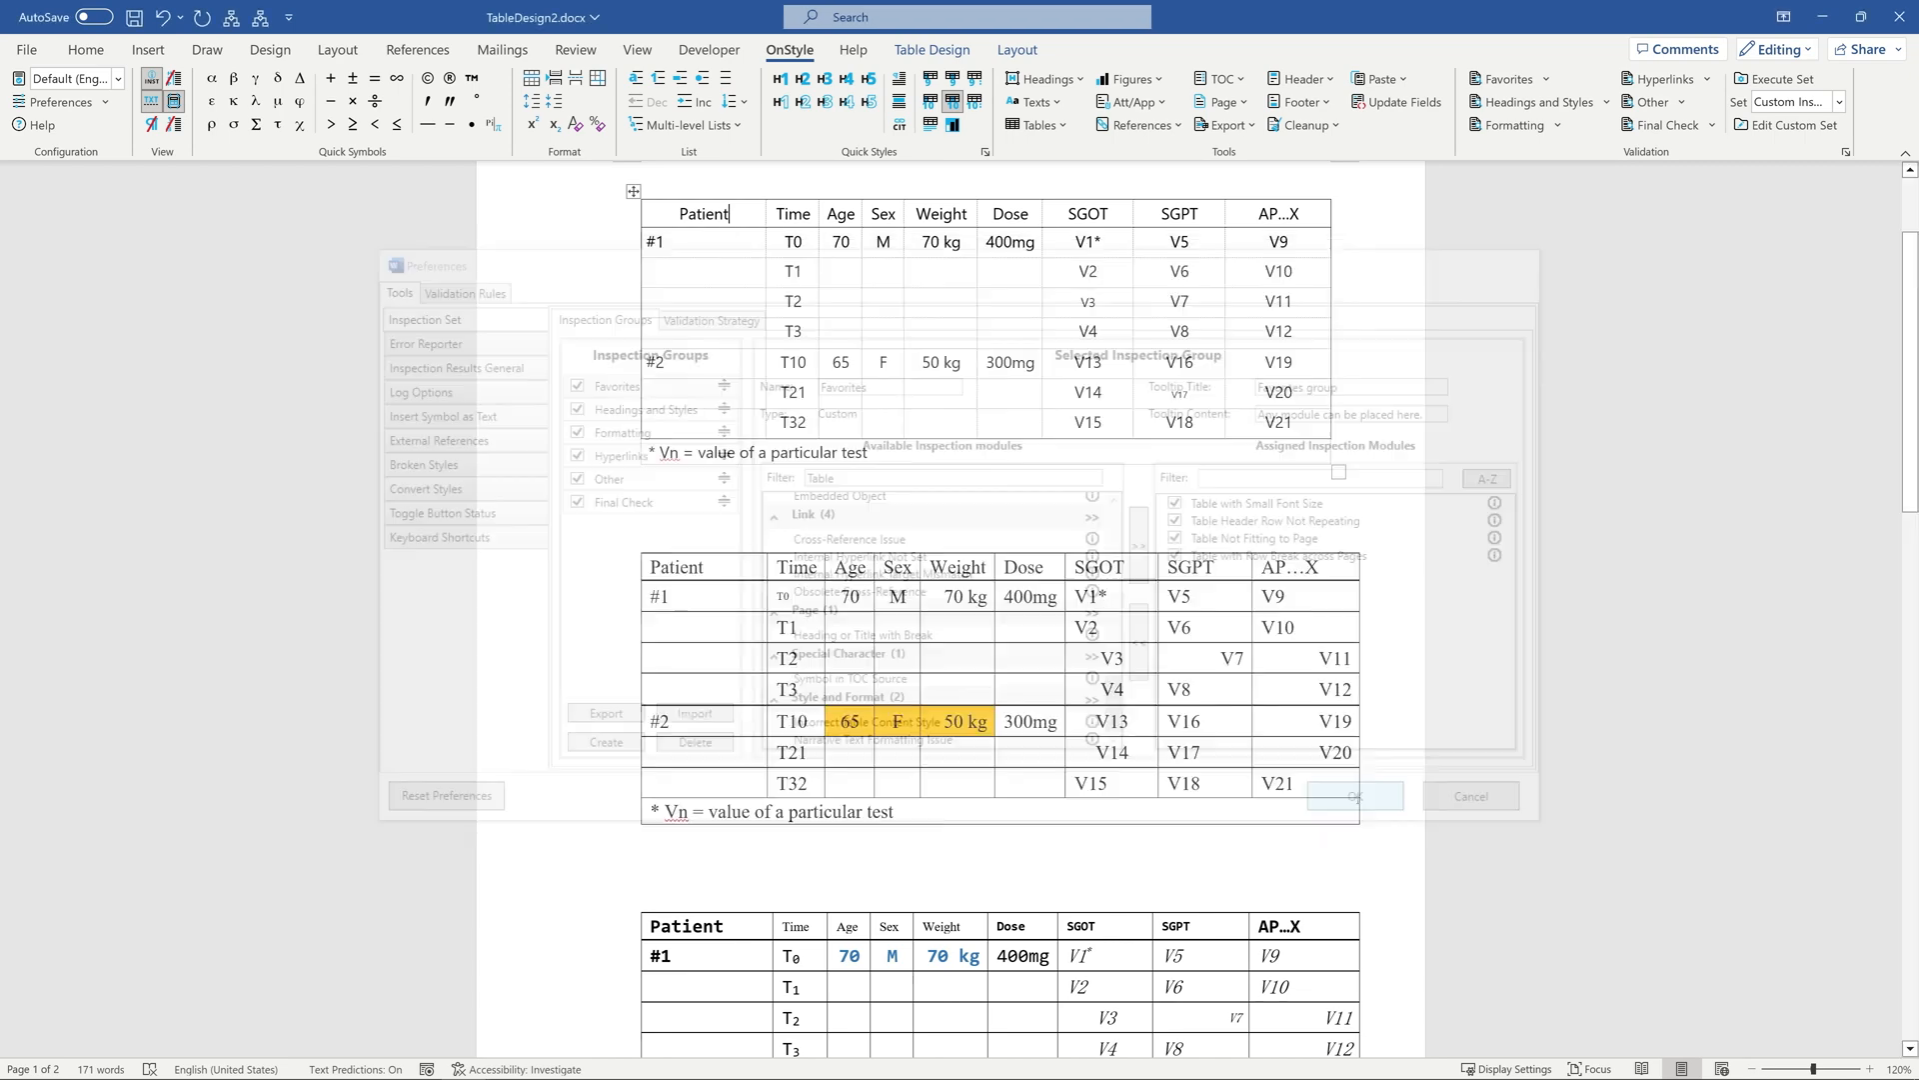
# Run the Favorites inspection and expand the results for non-repeating header rows, tables not fitting to page and row breaks across pages.
pyautogui.click(1507, 80)
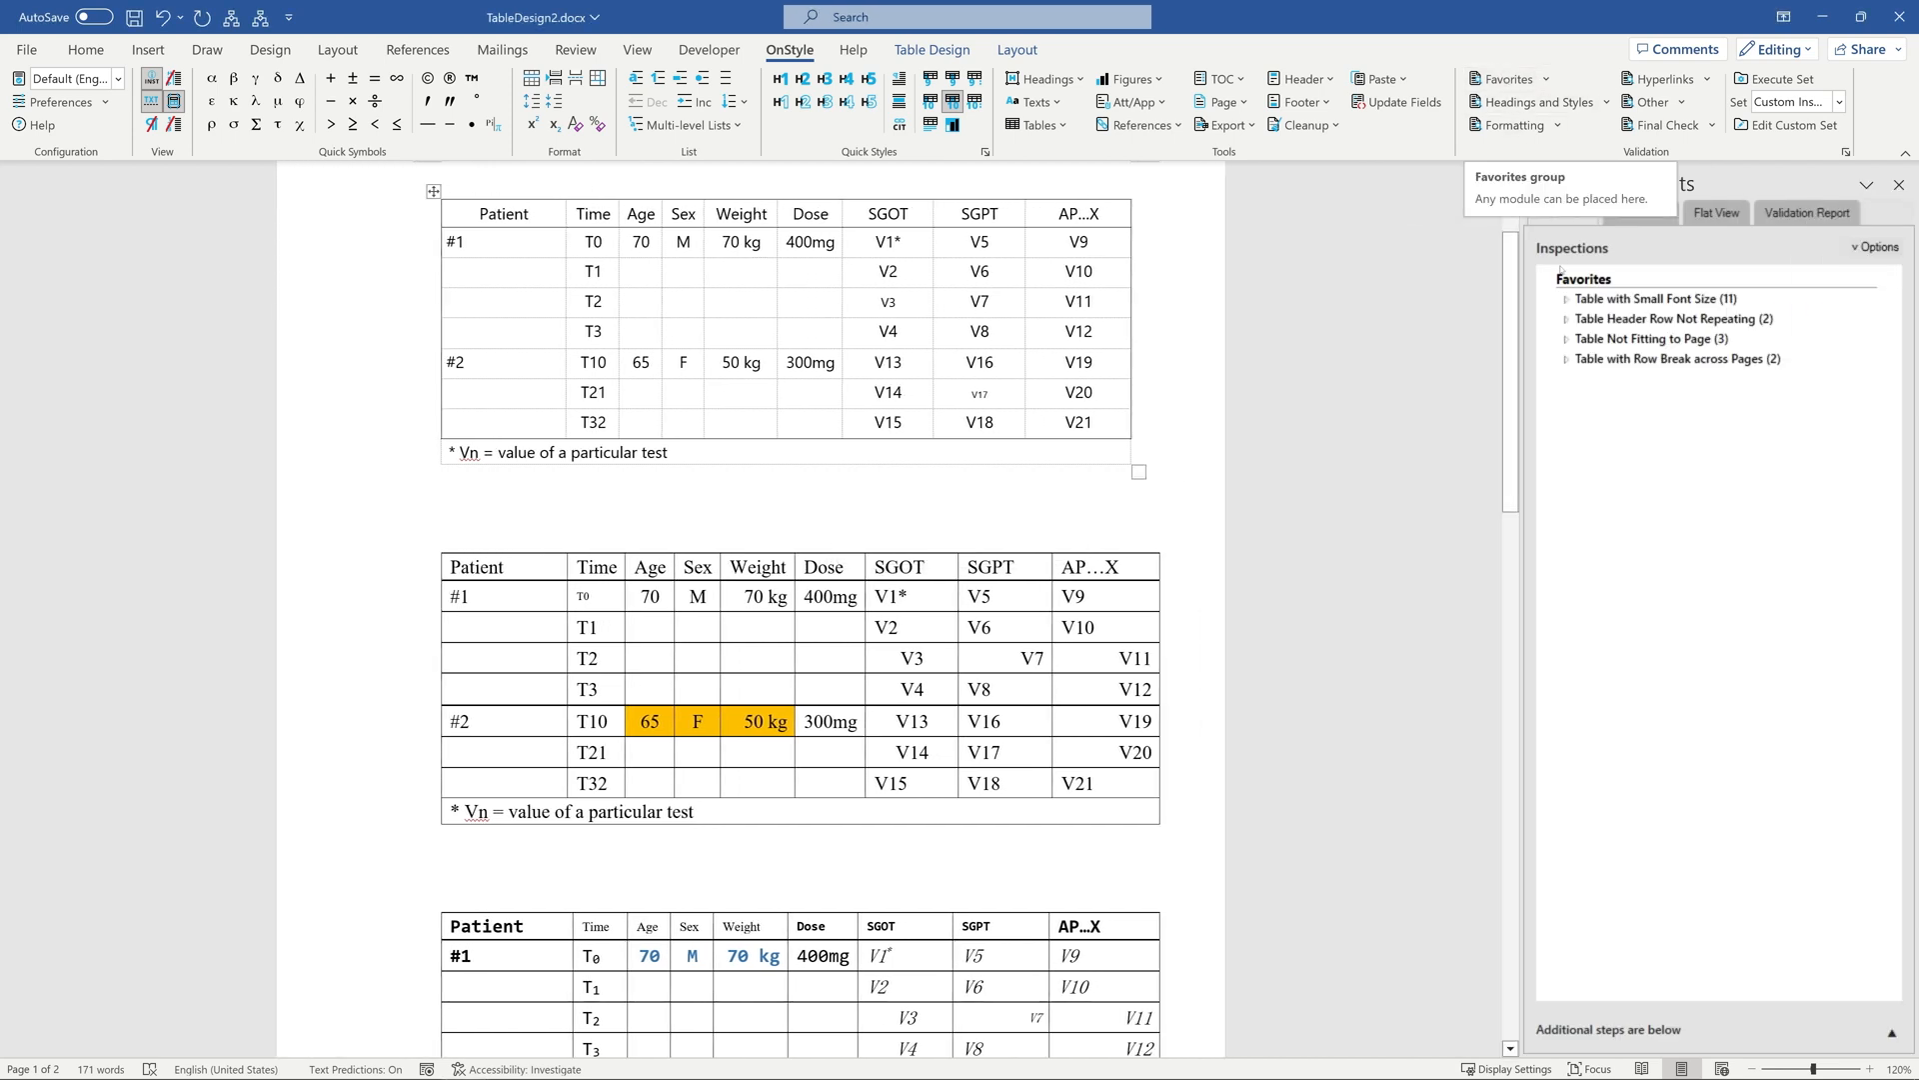
pyautogui.click(1568, 301)
pyautogui.click(1566, 319)
pyautogui.click(1566, 378)
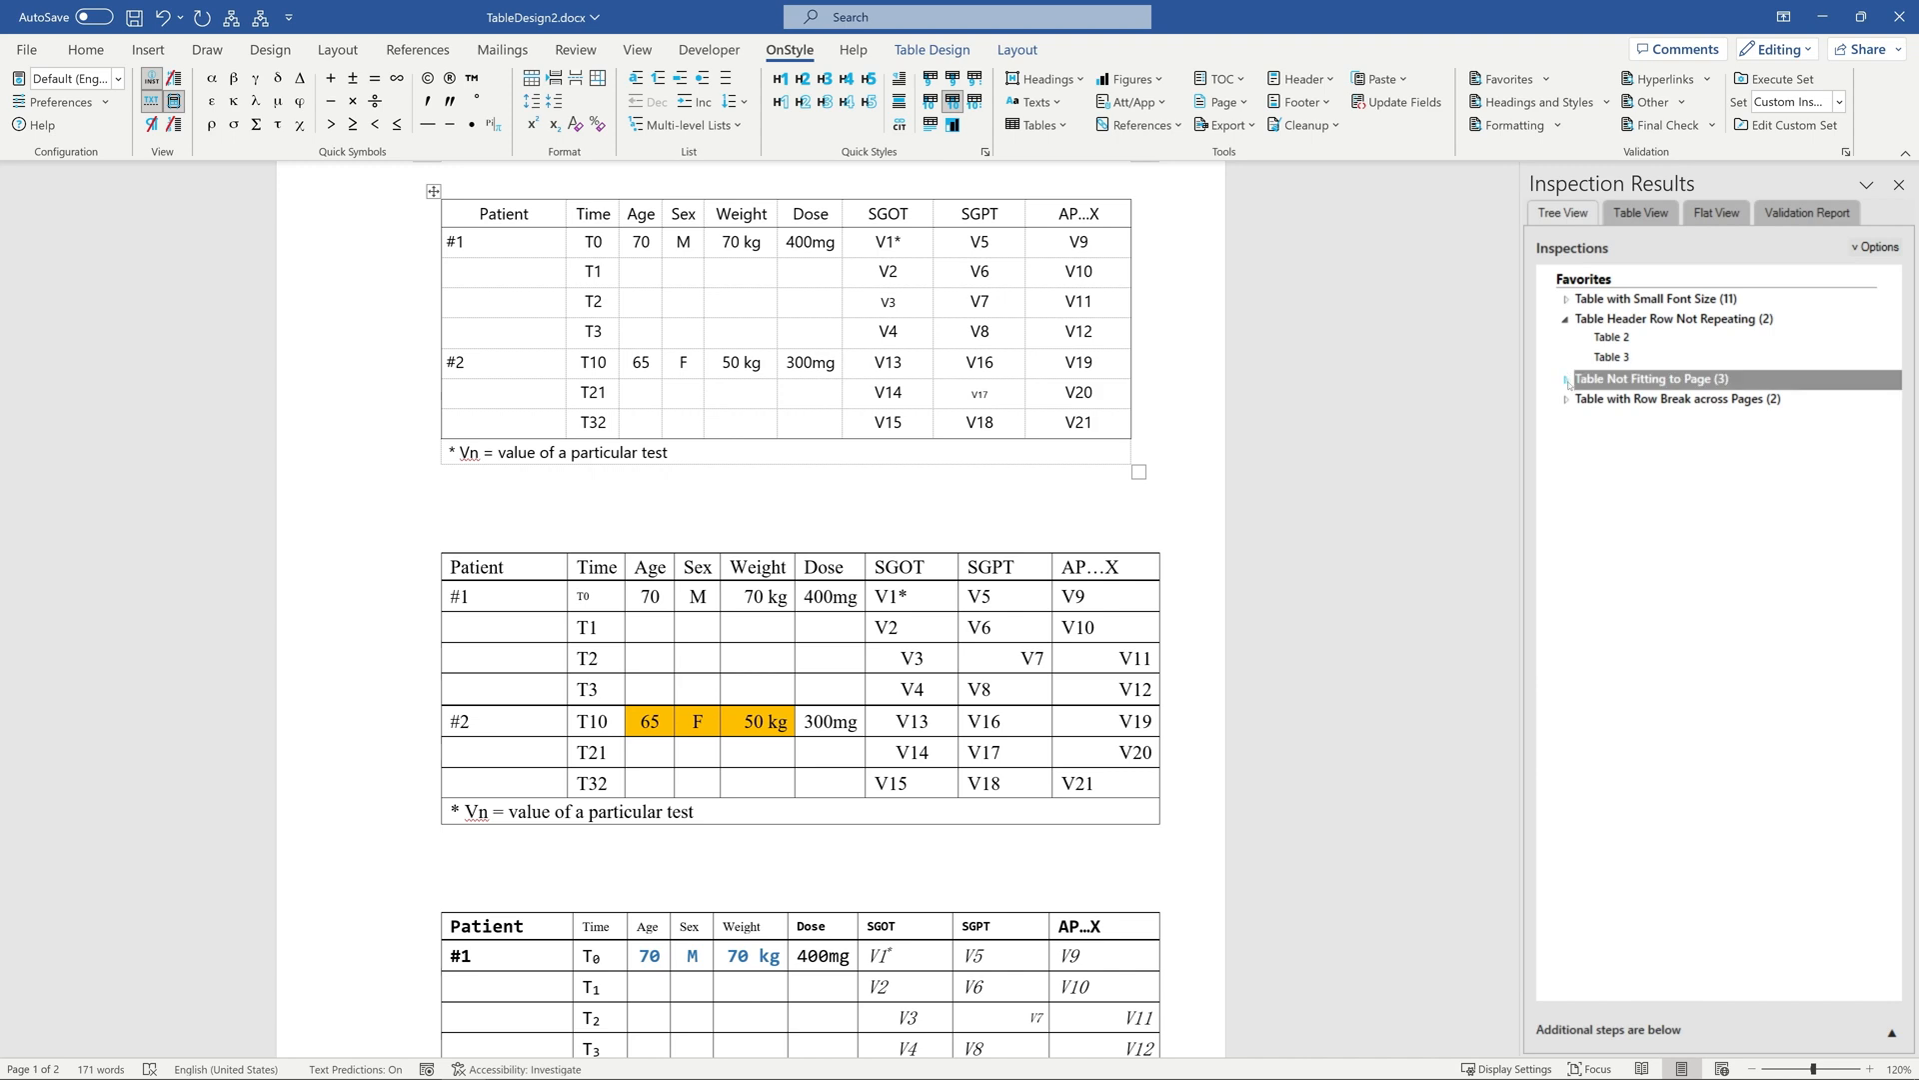
pyautogui.click(1566, 459)
# Fix Table 1 and the remaining tables to fit to the page, and set all flagged table rows not to break across pages.
pyautogui.click(1617, 420)
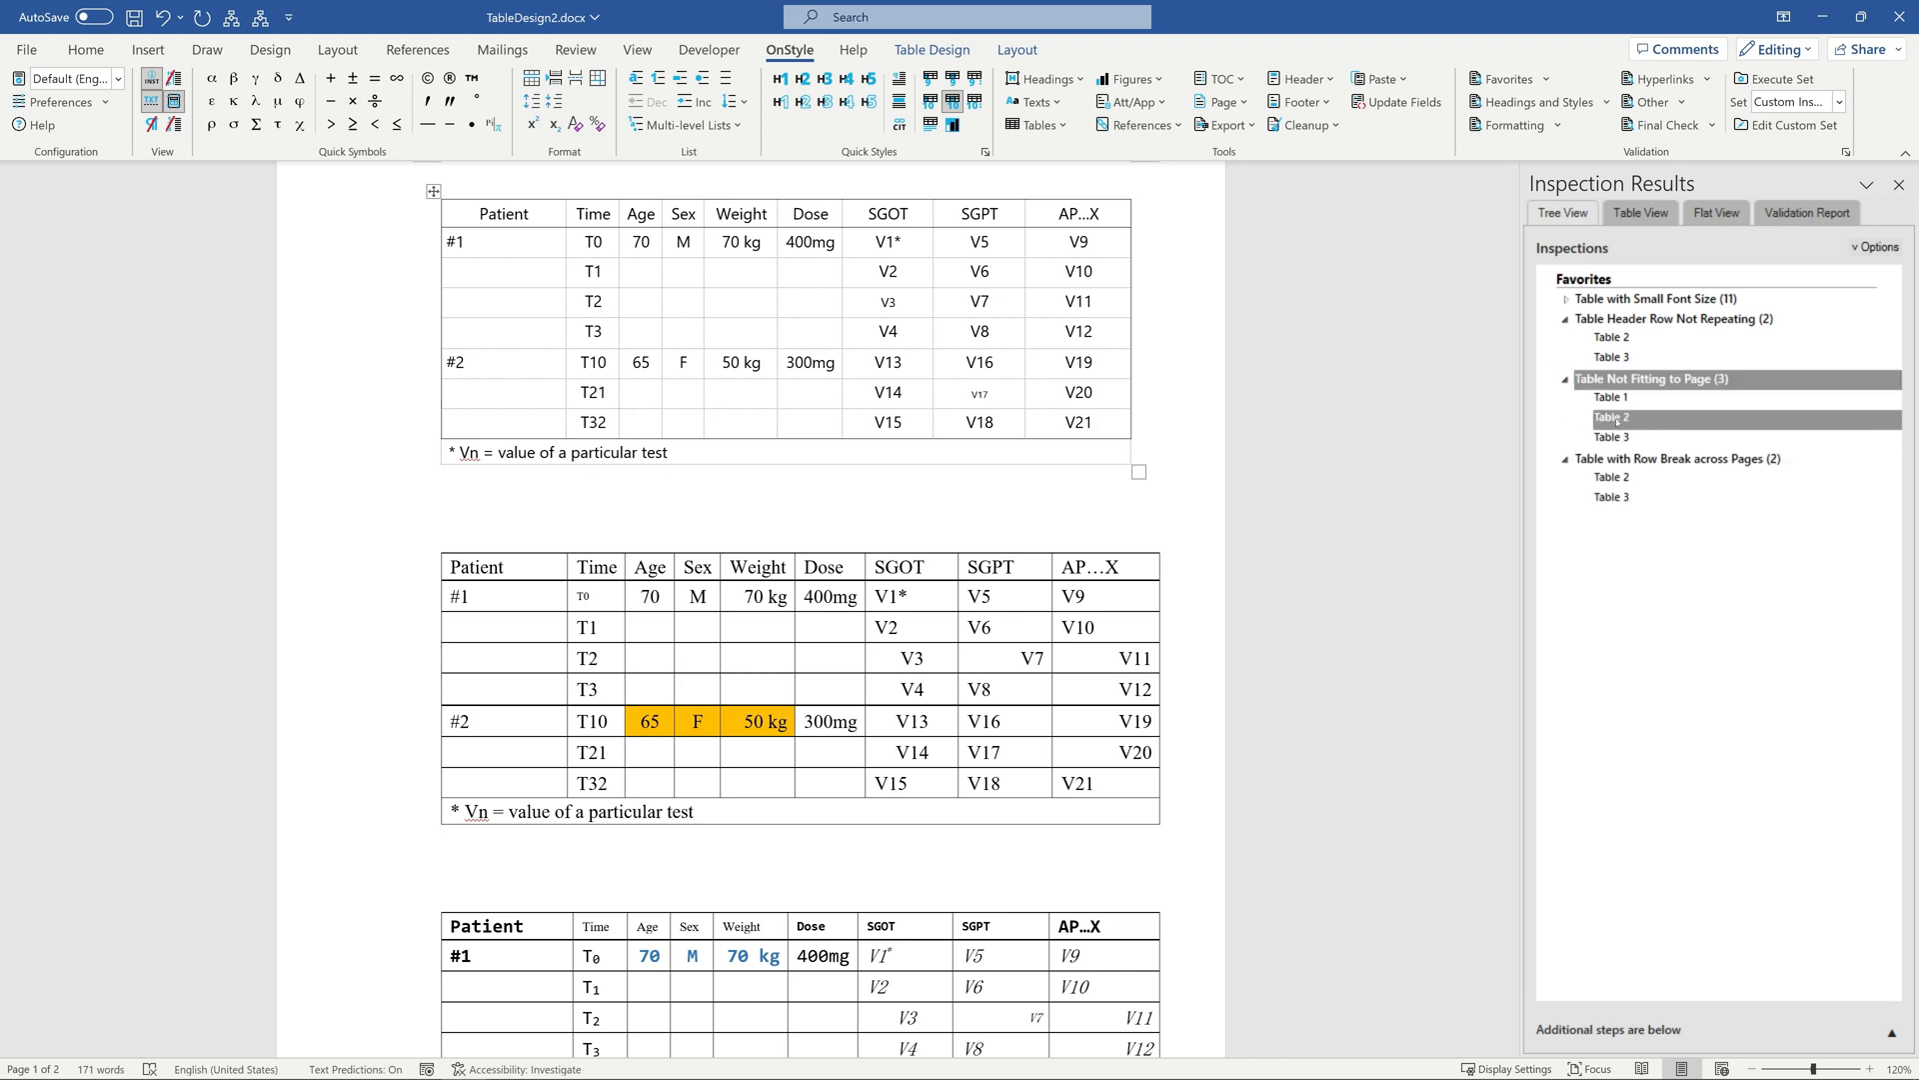
pyautogui.click(1632, 400)
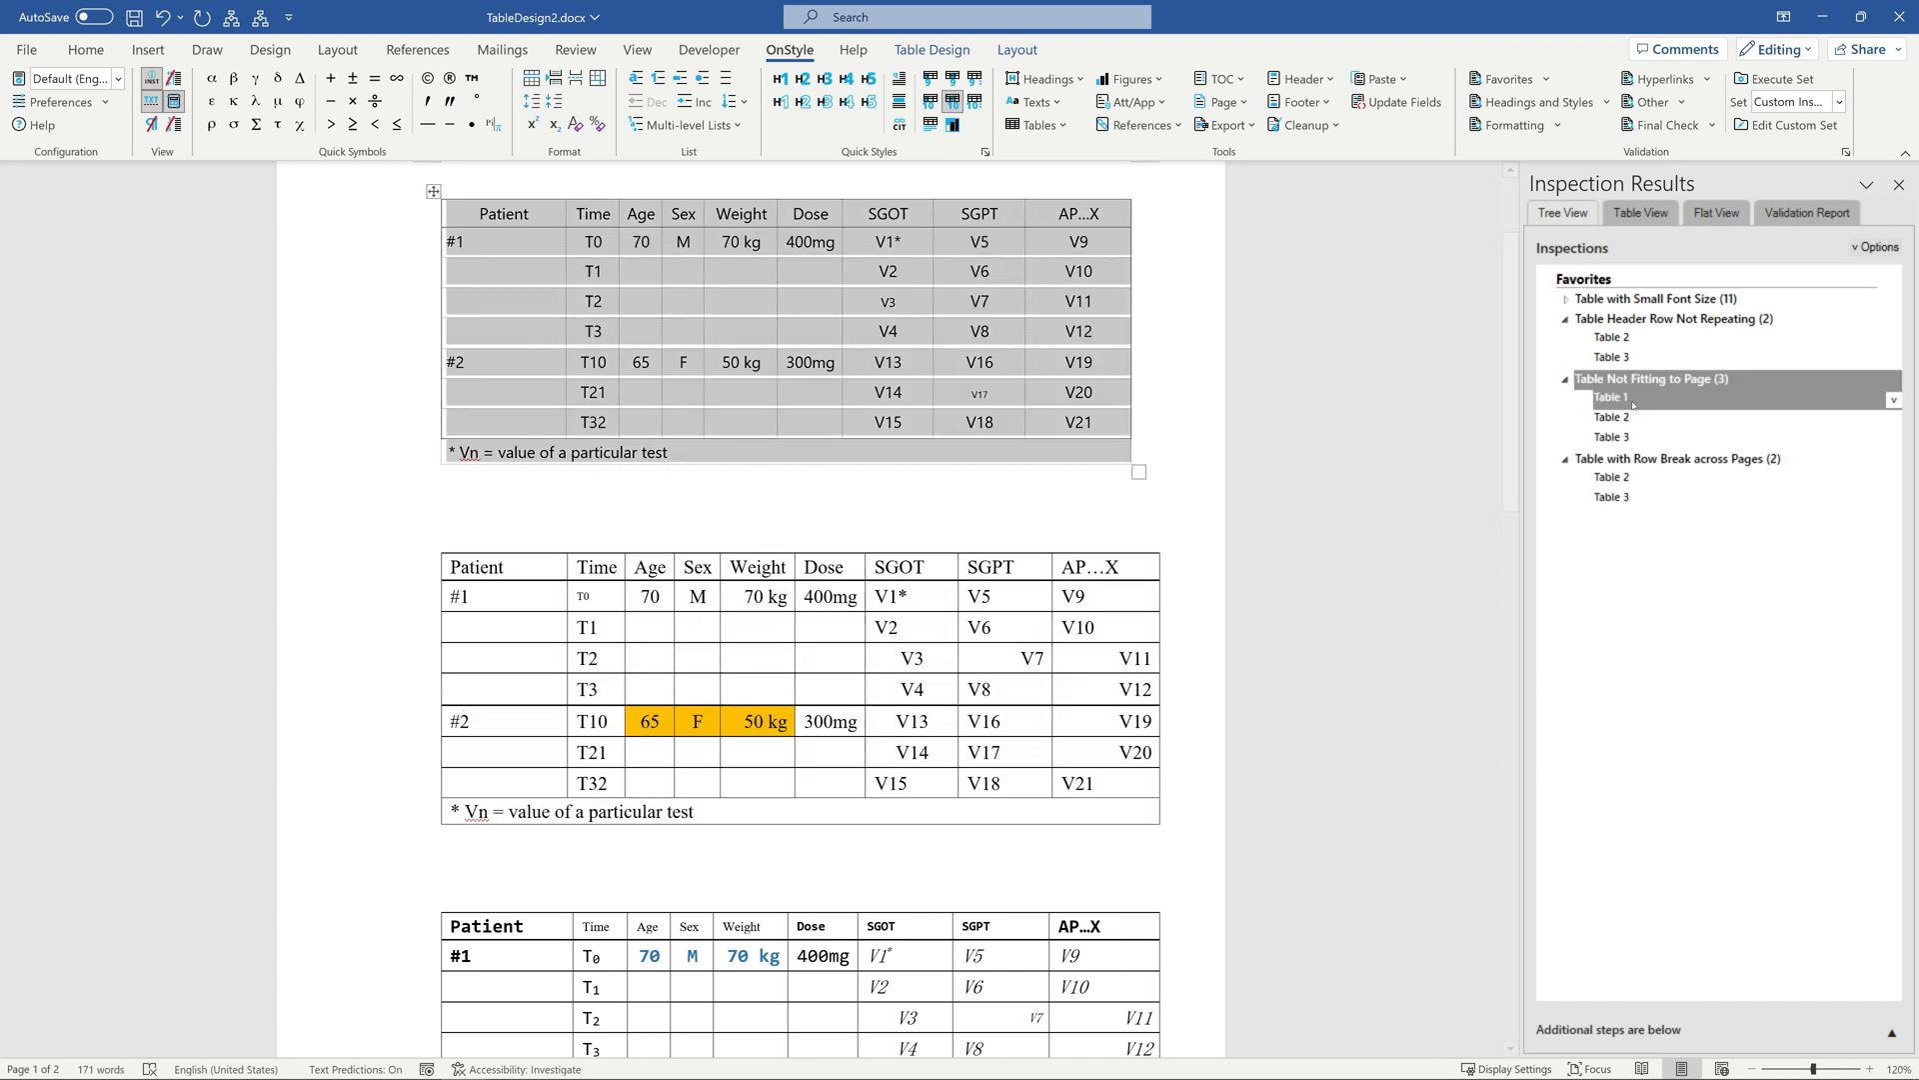
pyautogui.click(1893, 399)
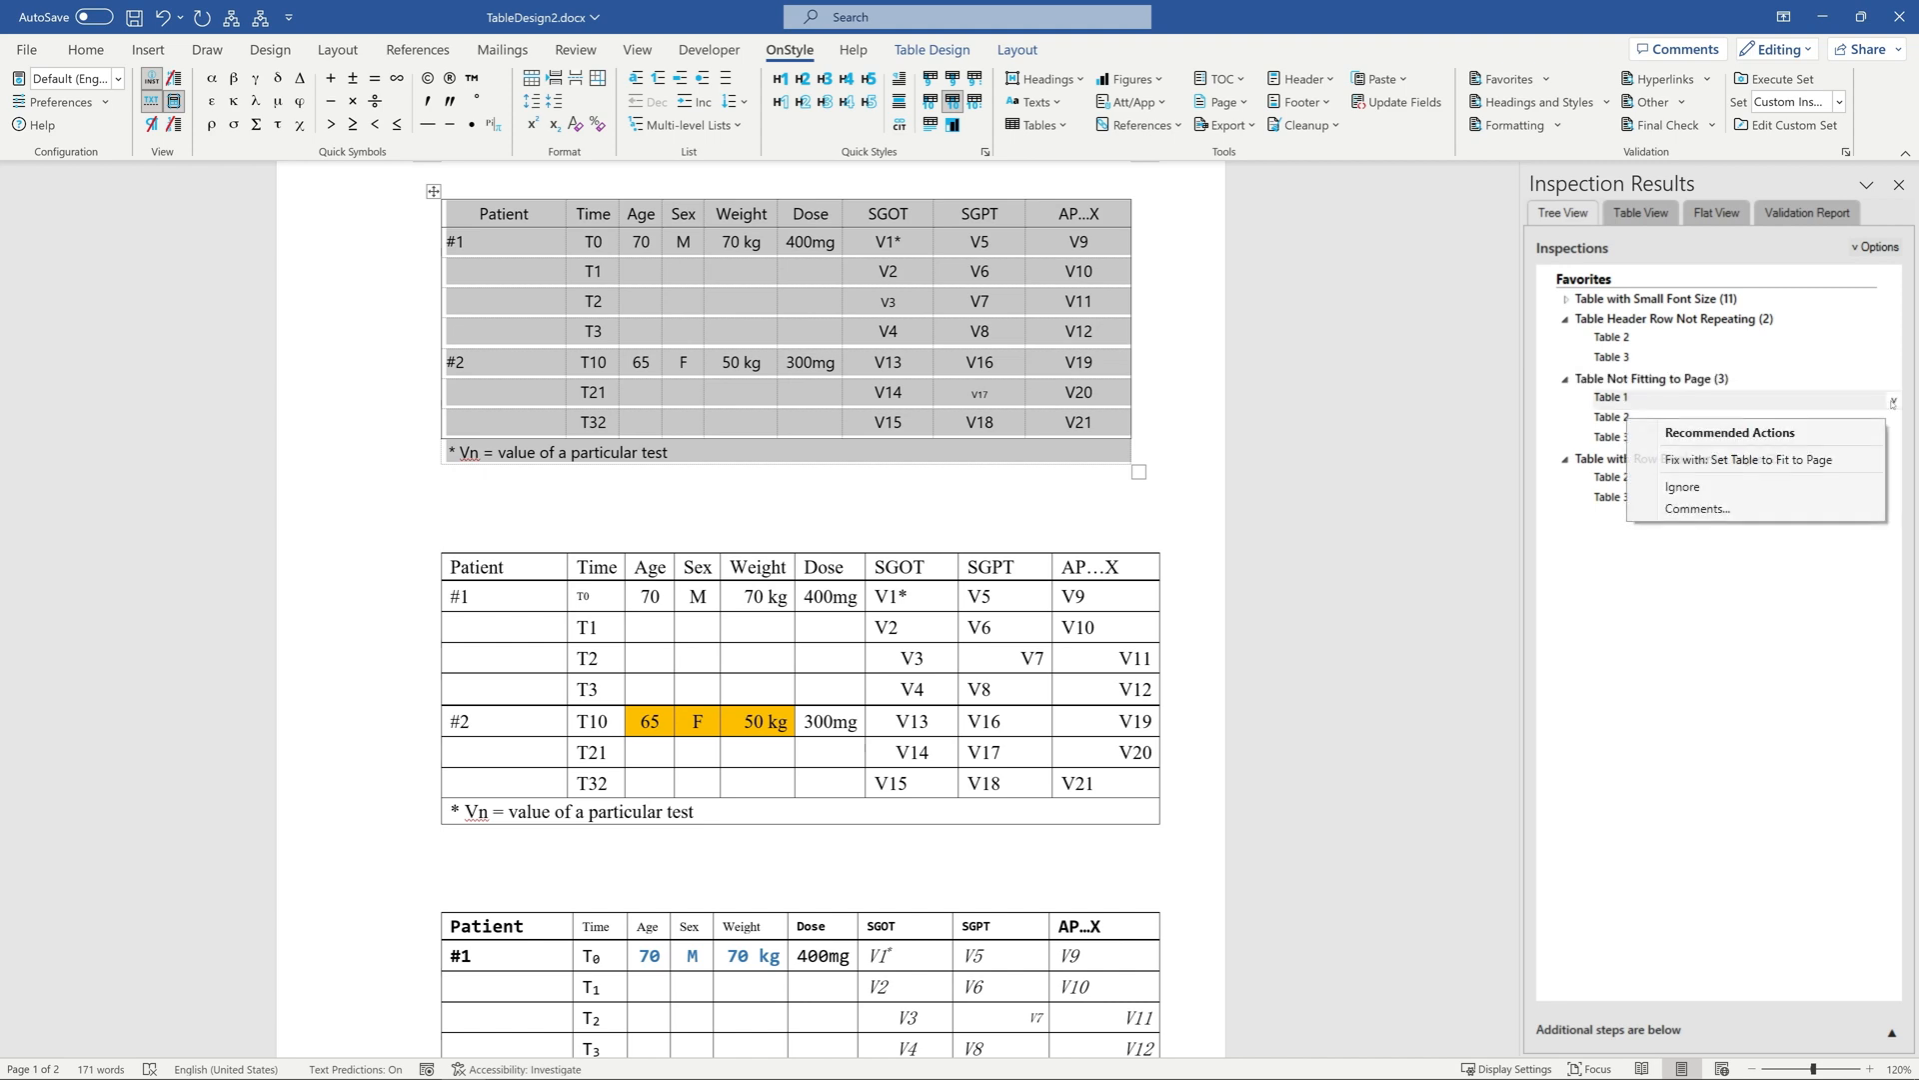
pyautogui.click(1809, 461)
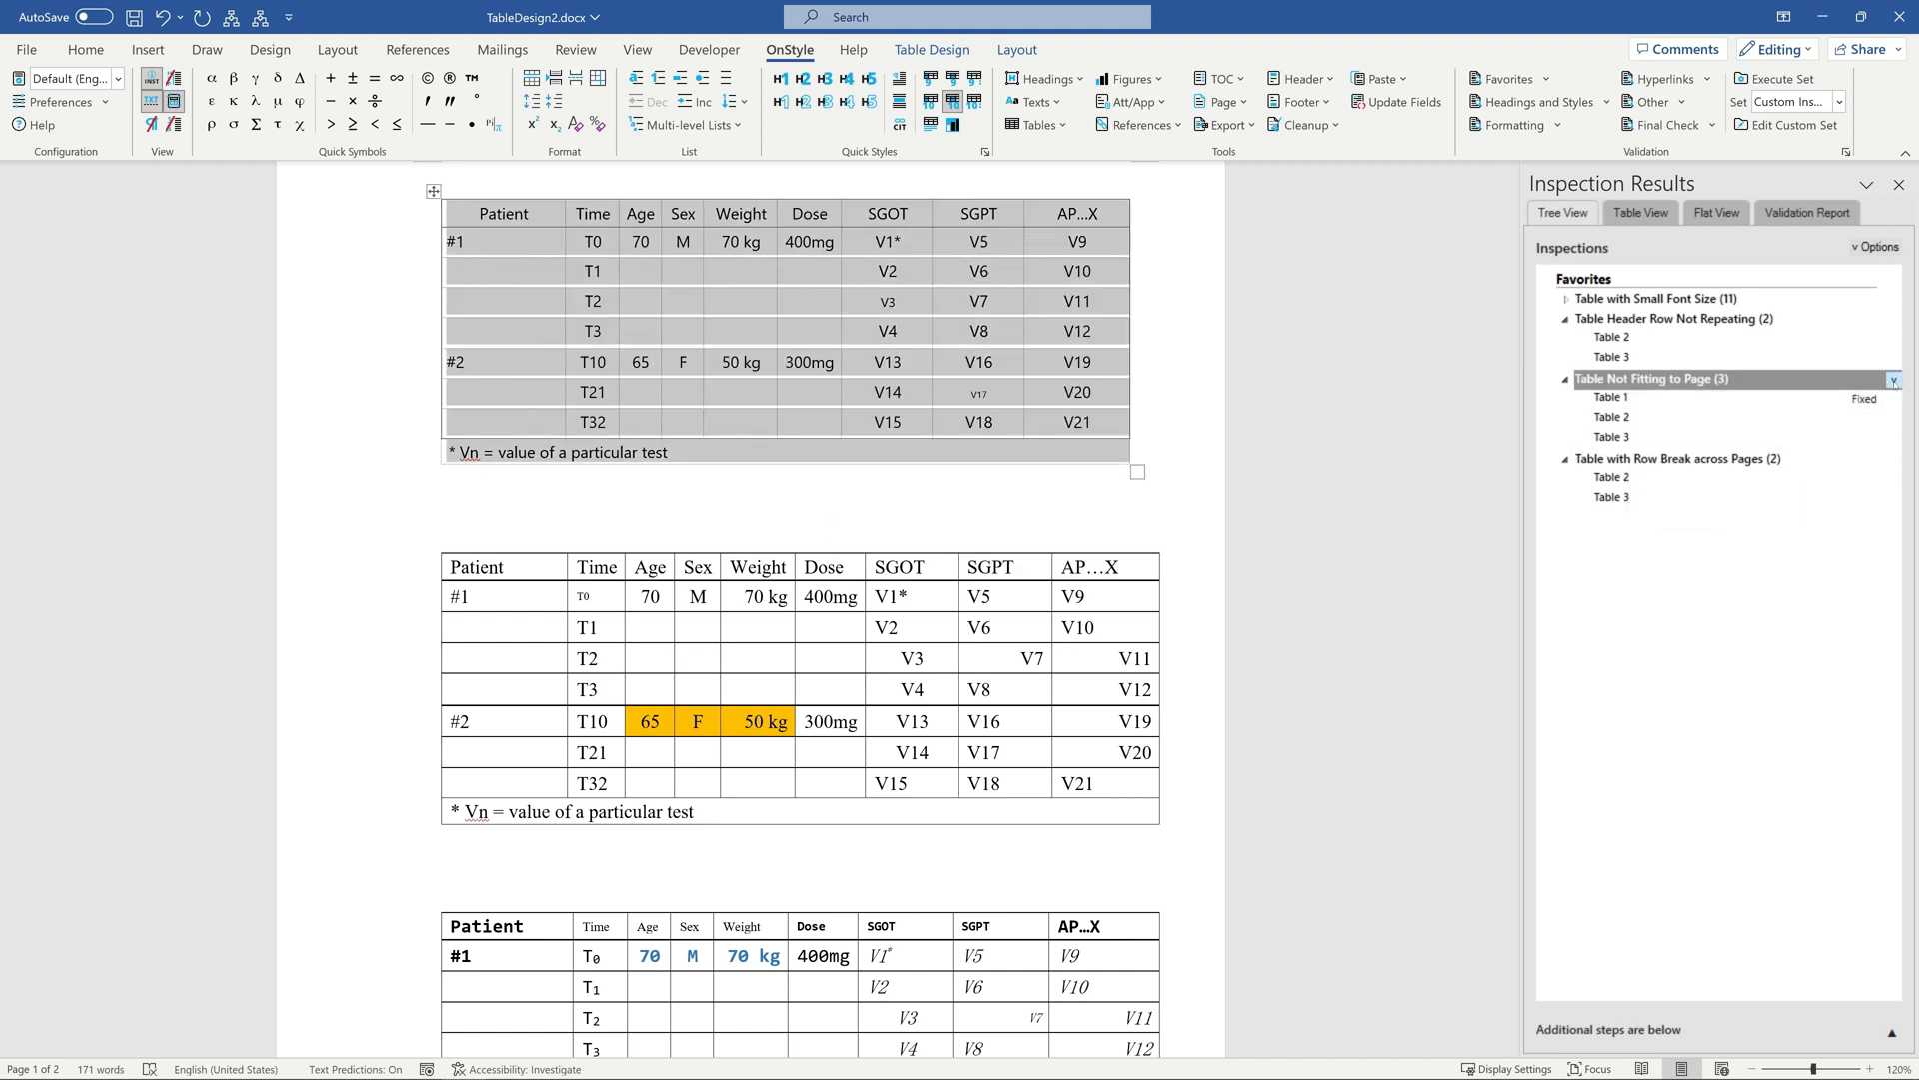
pyautogui.click(1893, 380)
pyautogui.click(1786, 441)
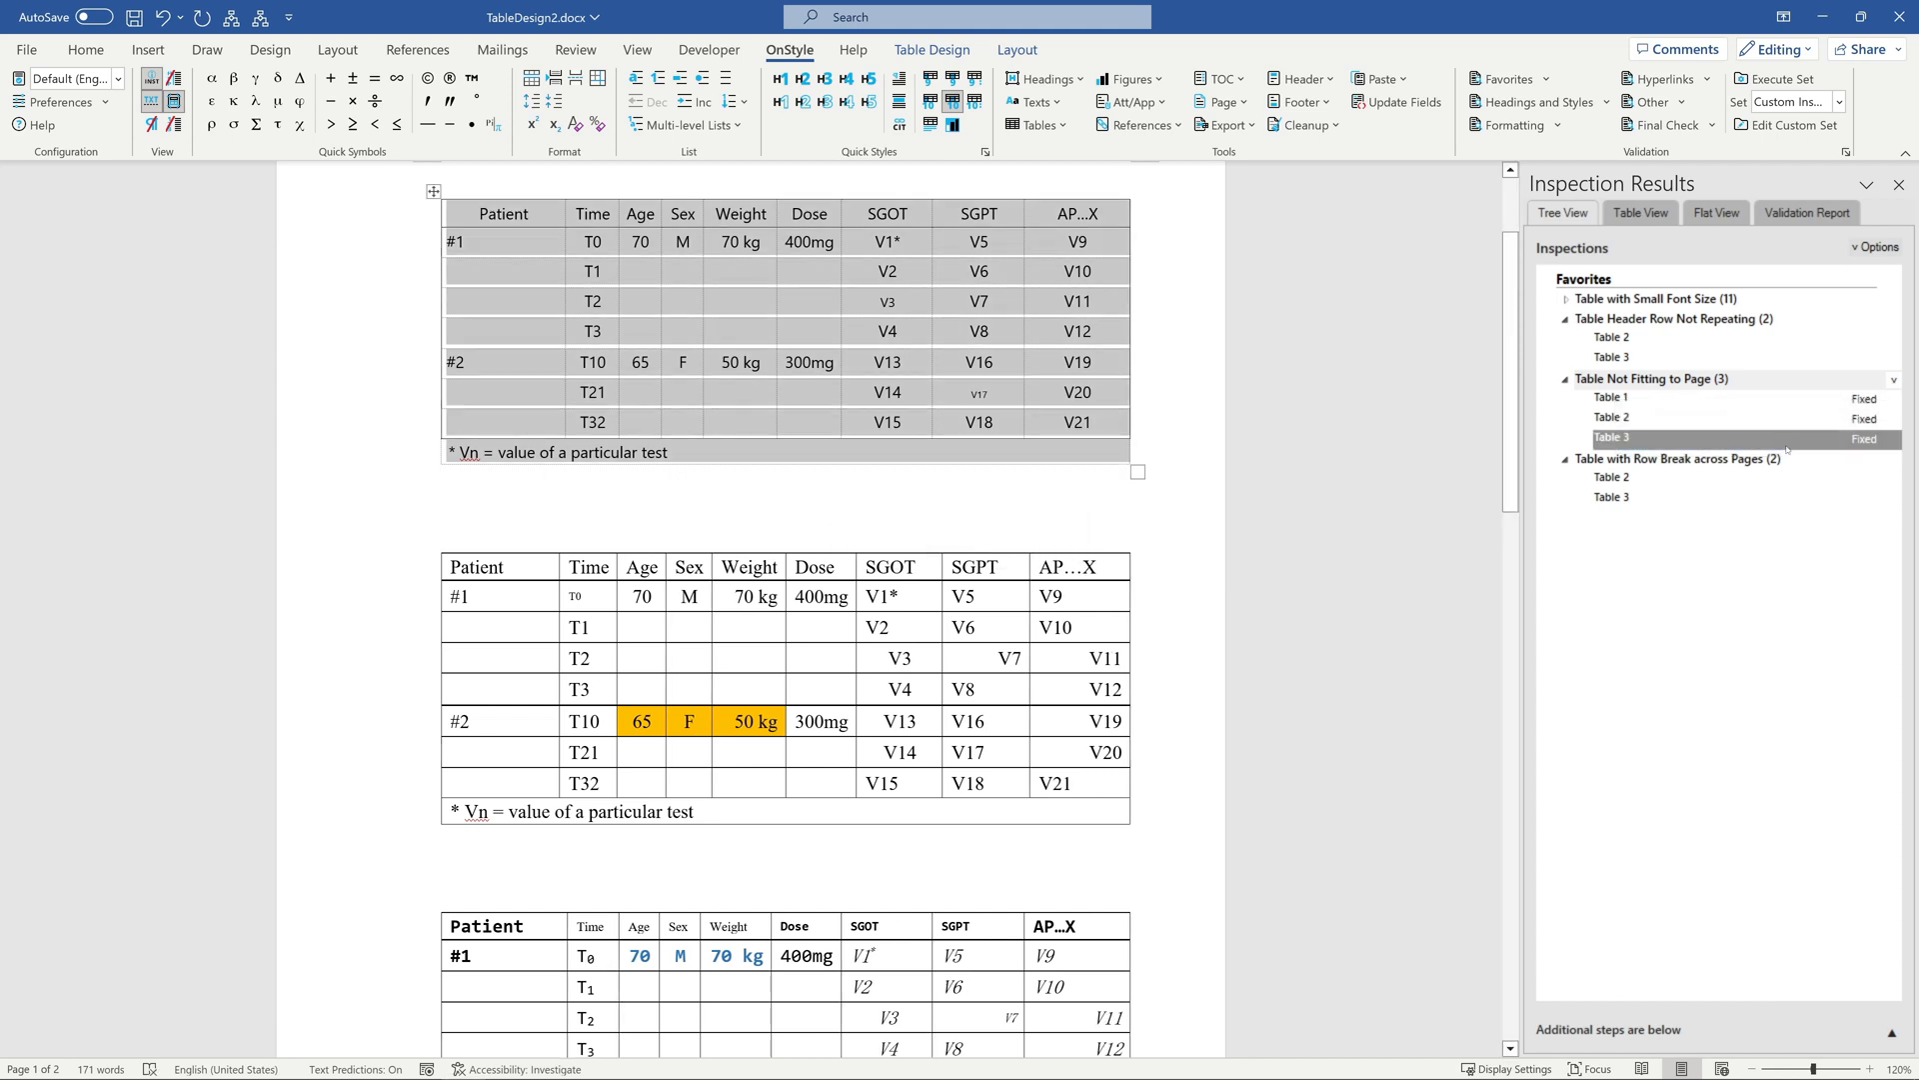
pyautogui.click(1893, 459)
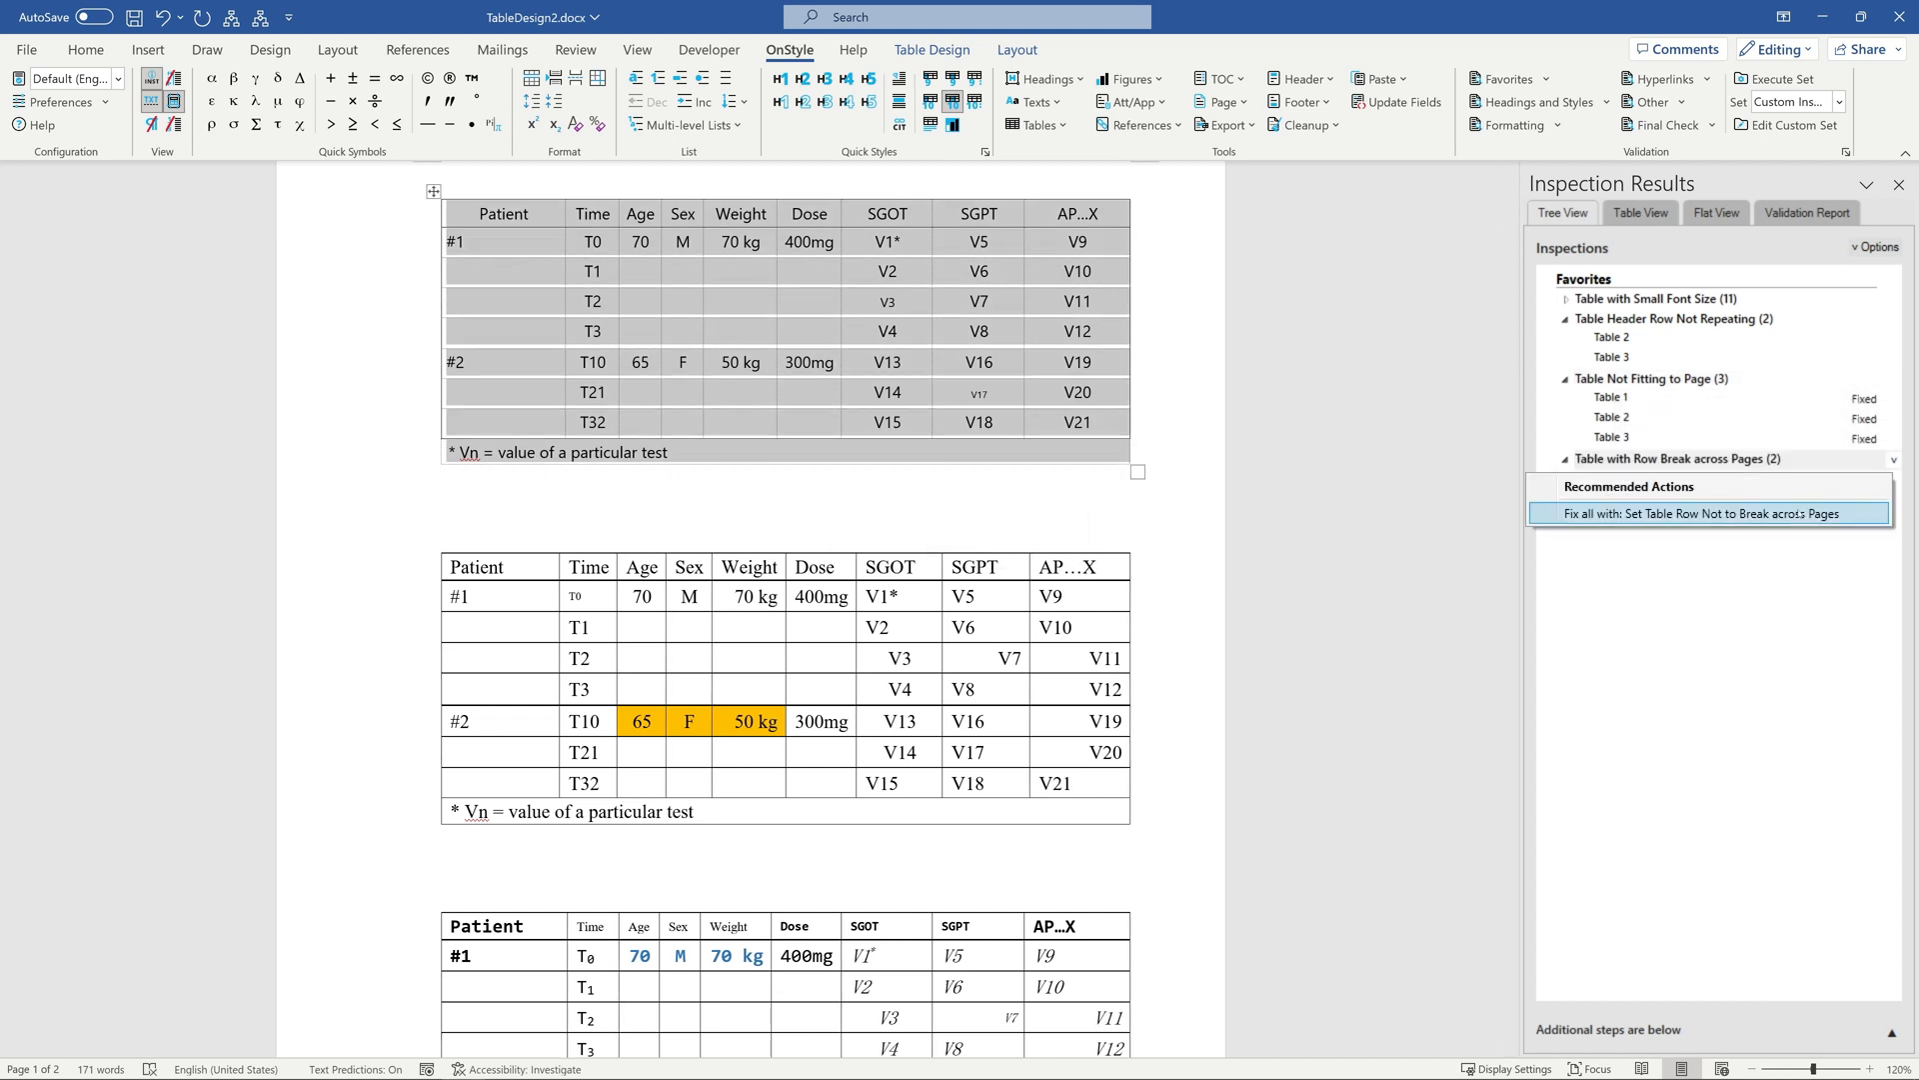
pyautogui.click(1799, 514)
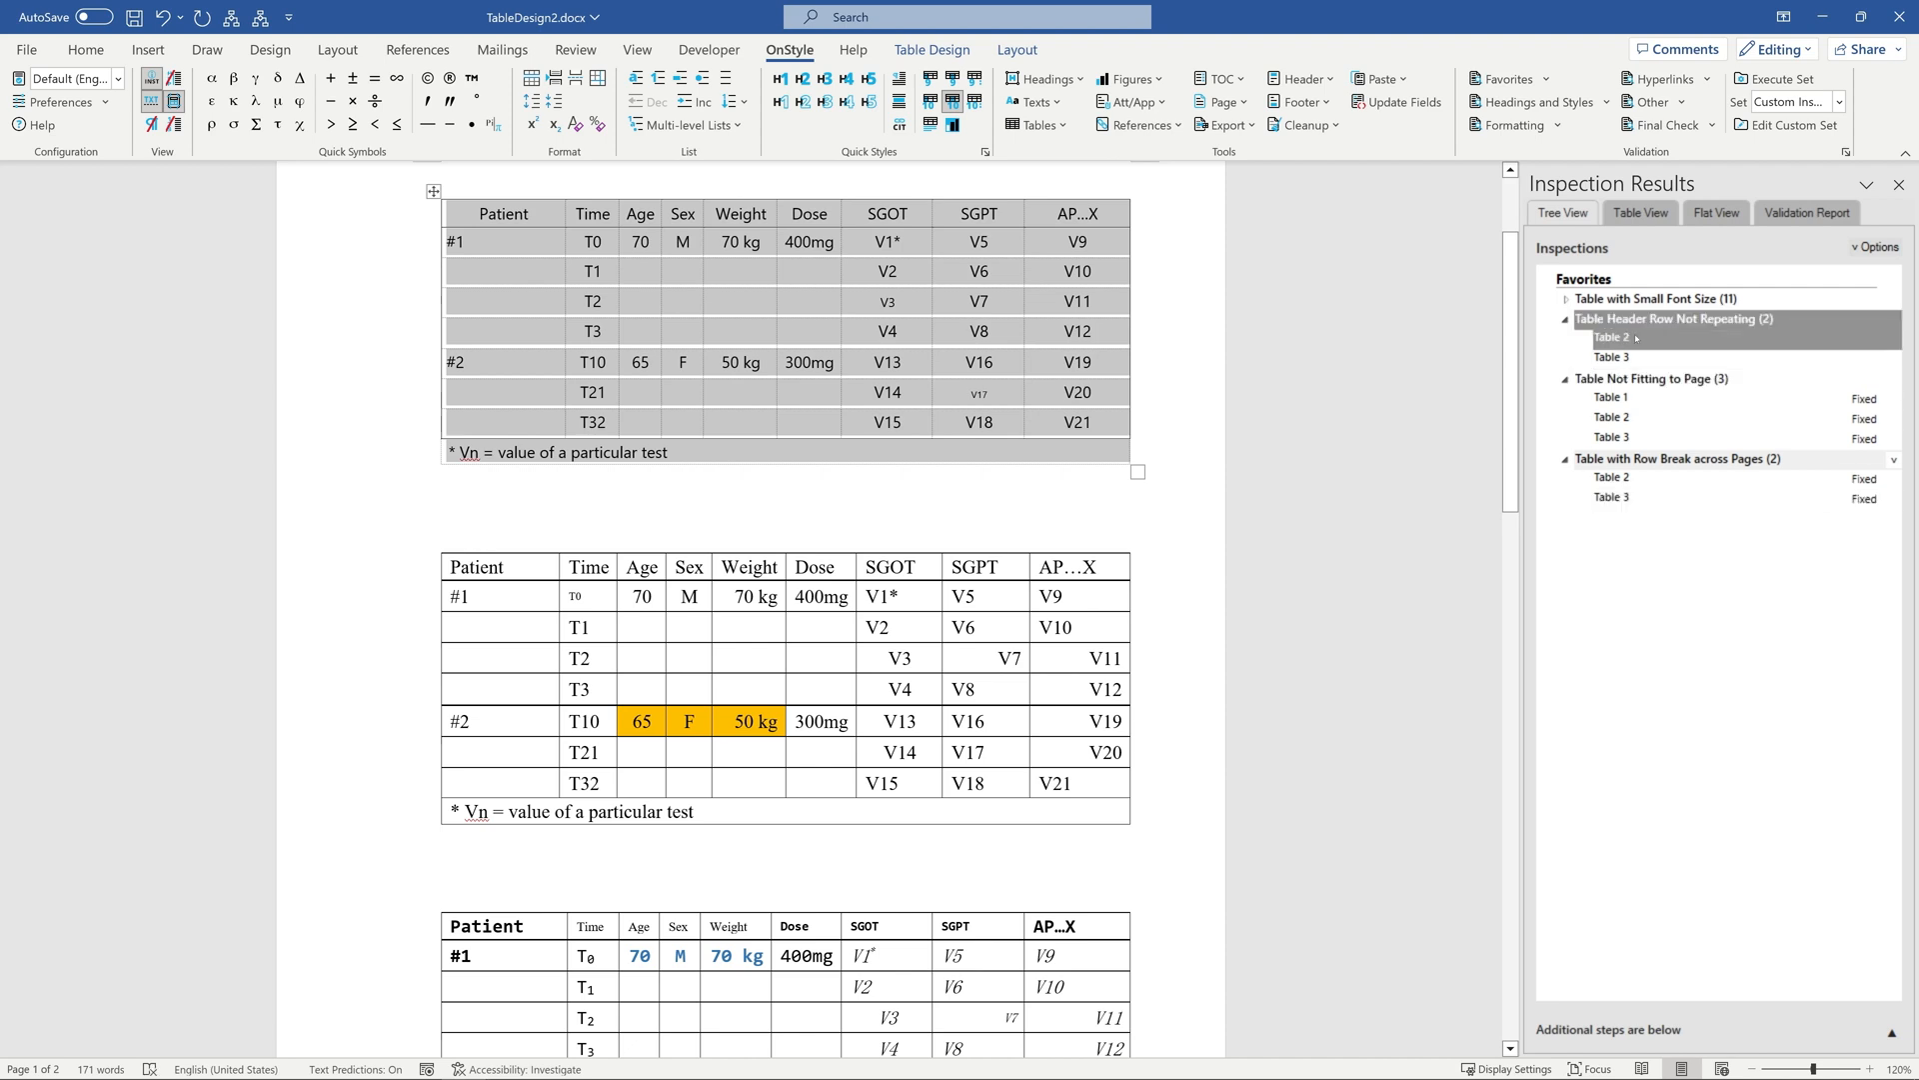
# Fix the small font size in cells V3 and V17 with Set Table Cell Font Size, then apply the same fix to all flagged cells.
pyautogui.click(1567, 299)
pyautogui.click(1602, 316)
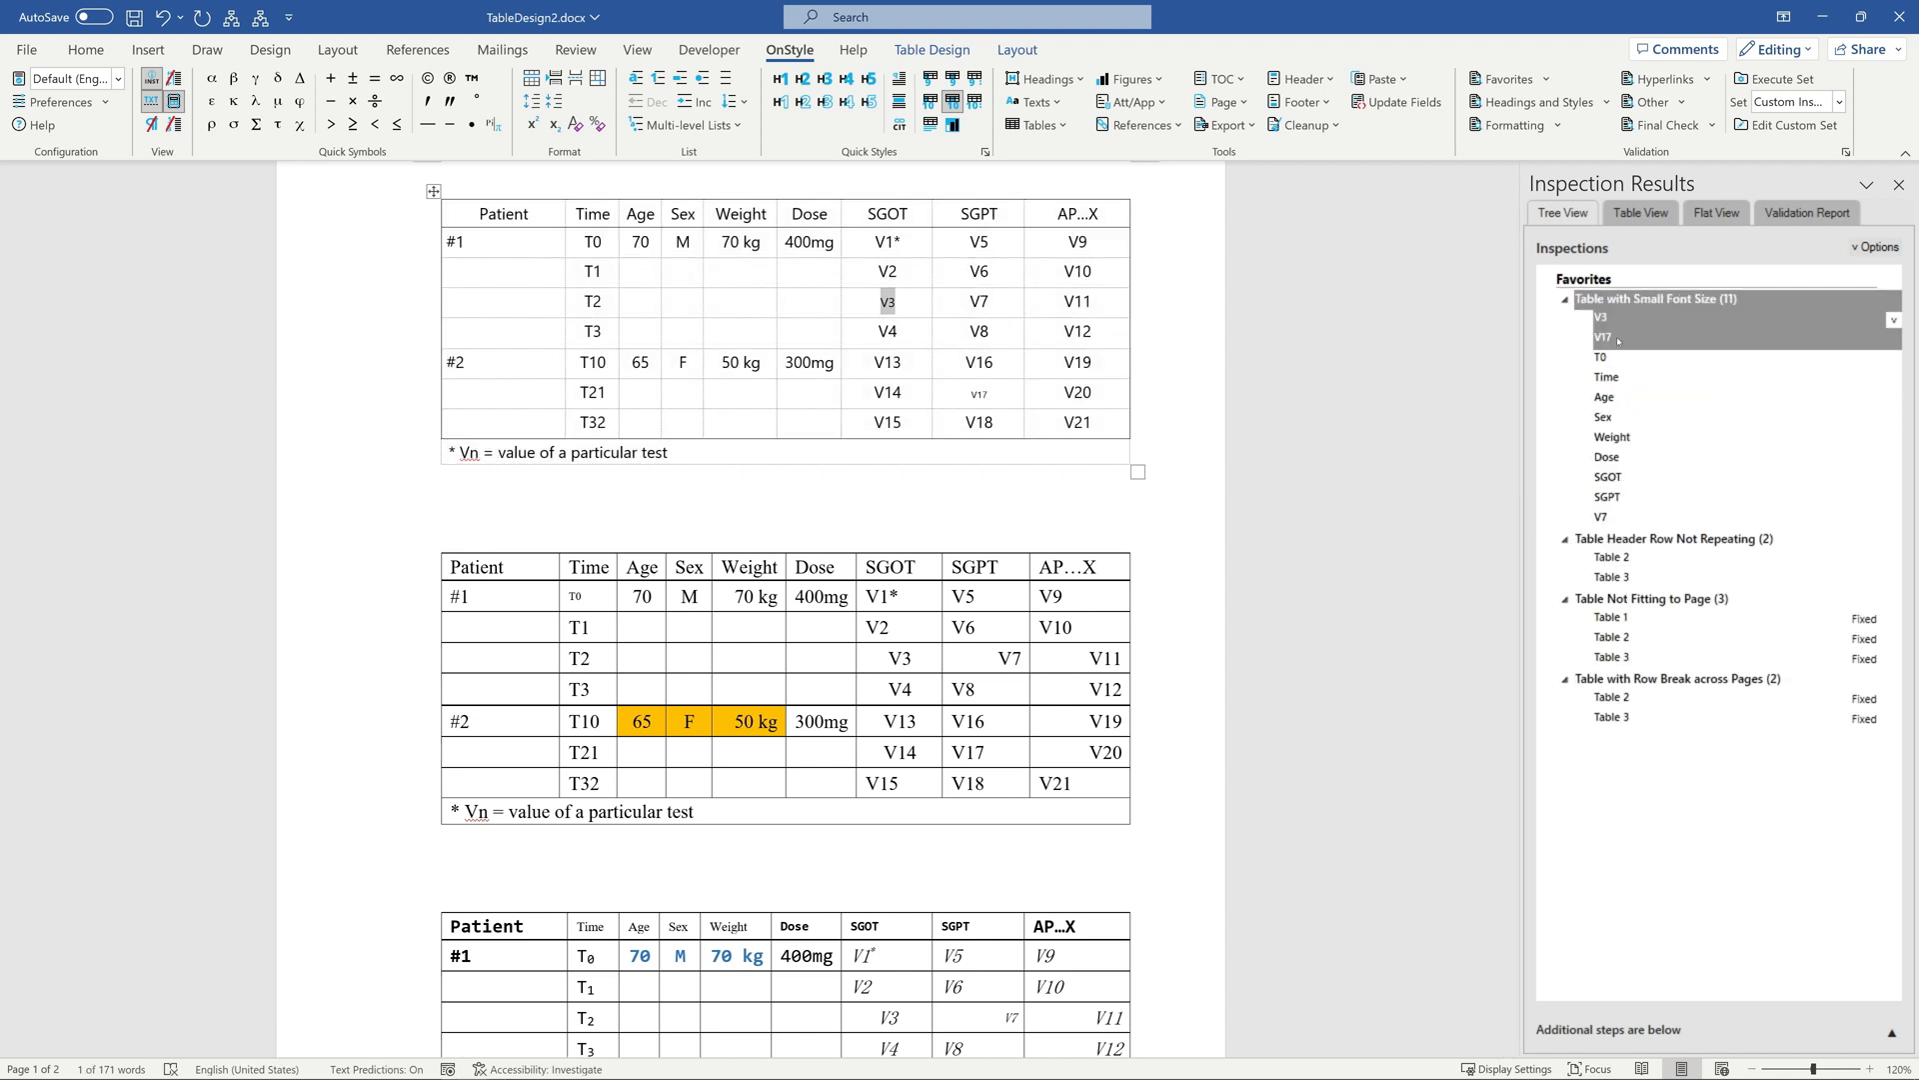
pyautogui.click(1894, 320)
pyautogui.click(1780, 380)
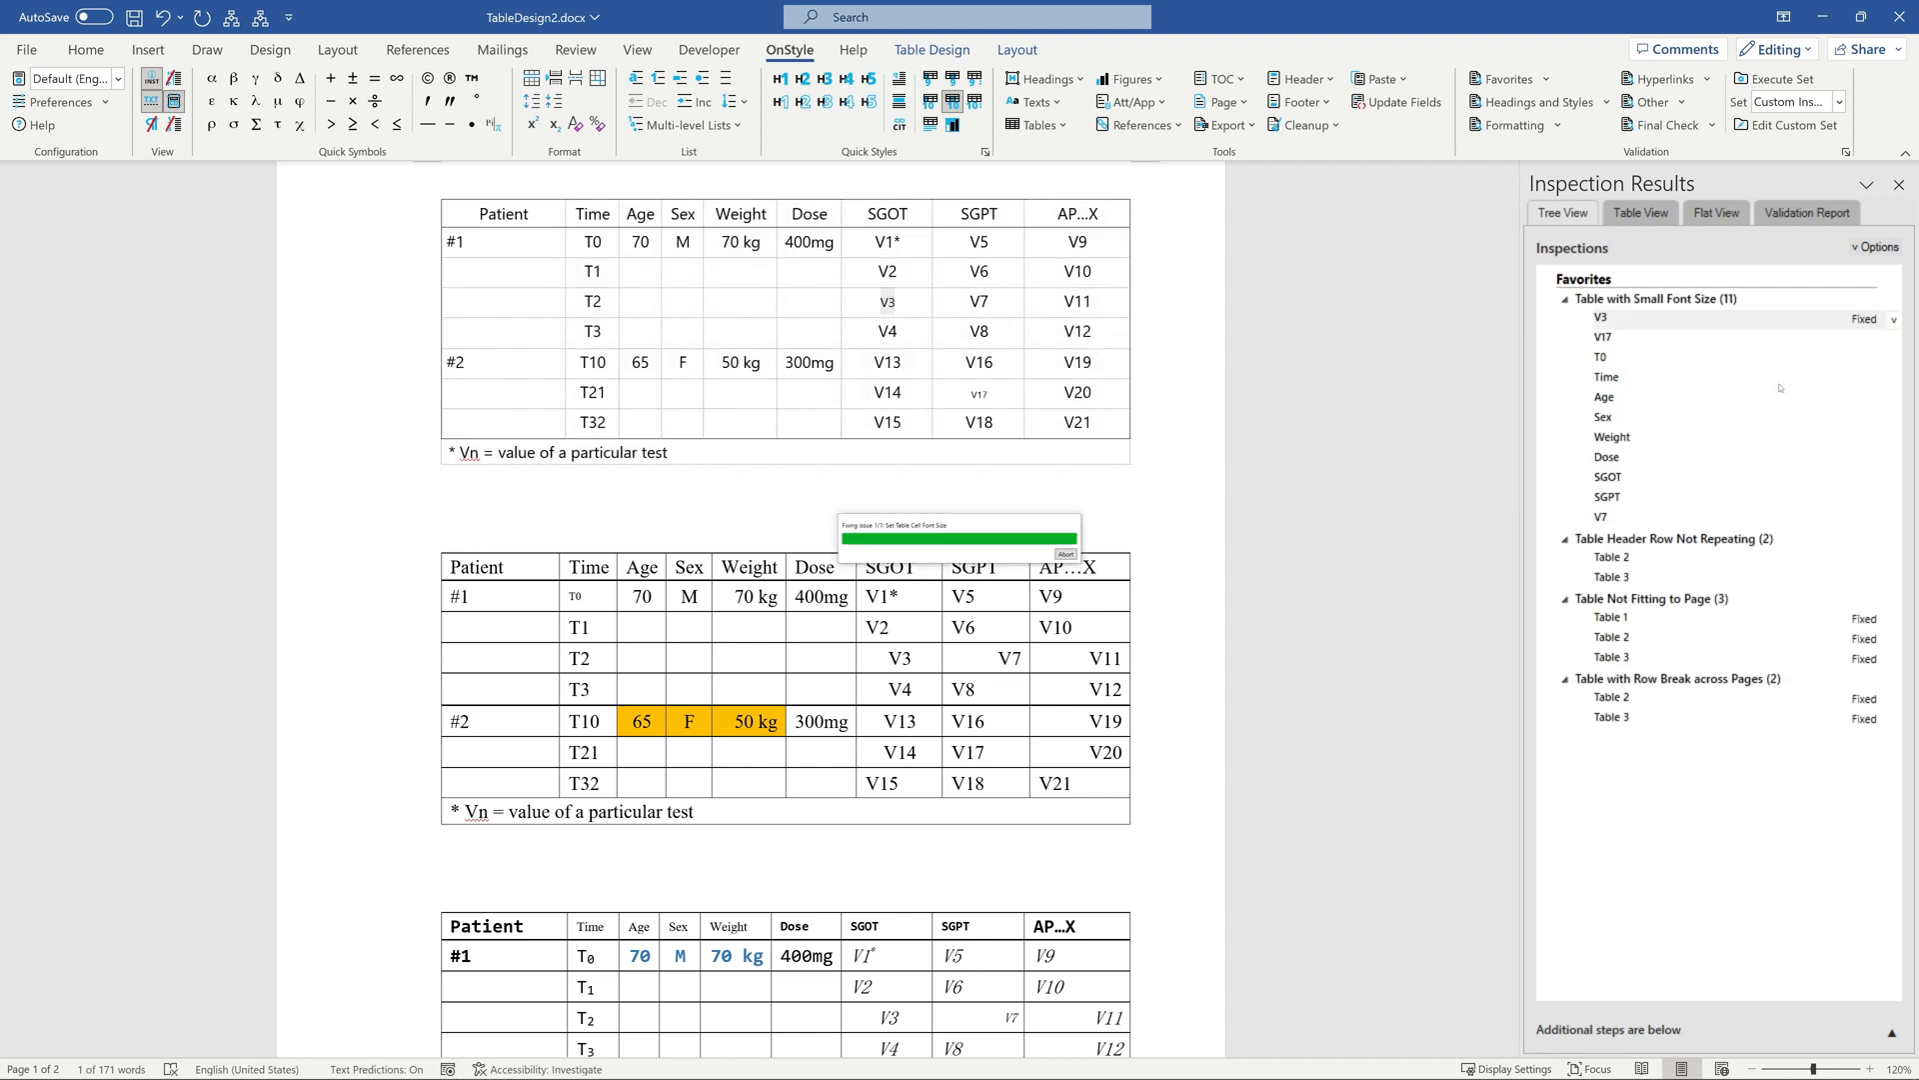
pyautogui.click(1893, 340)
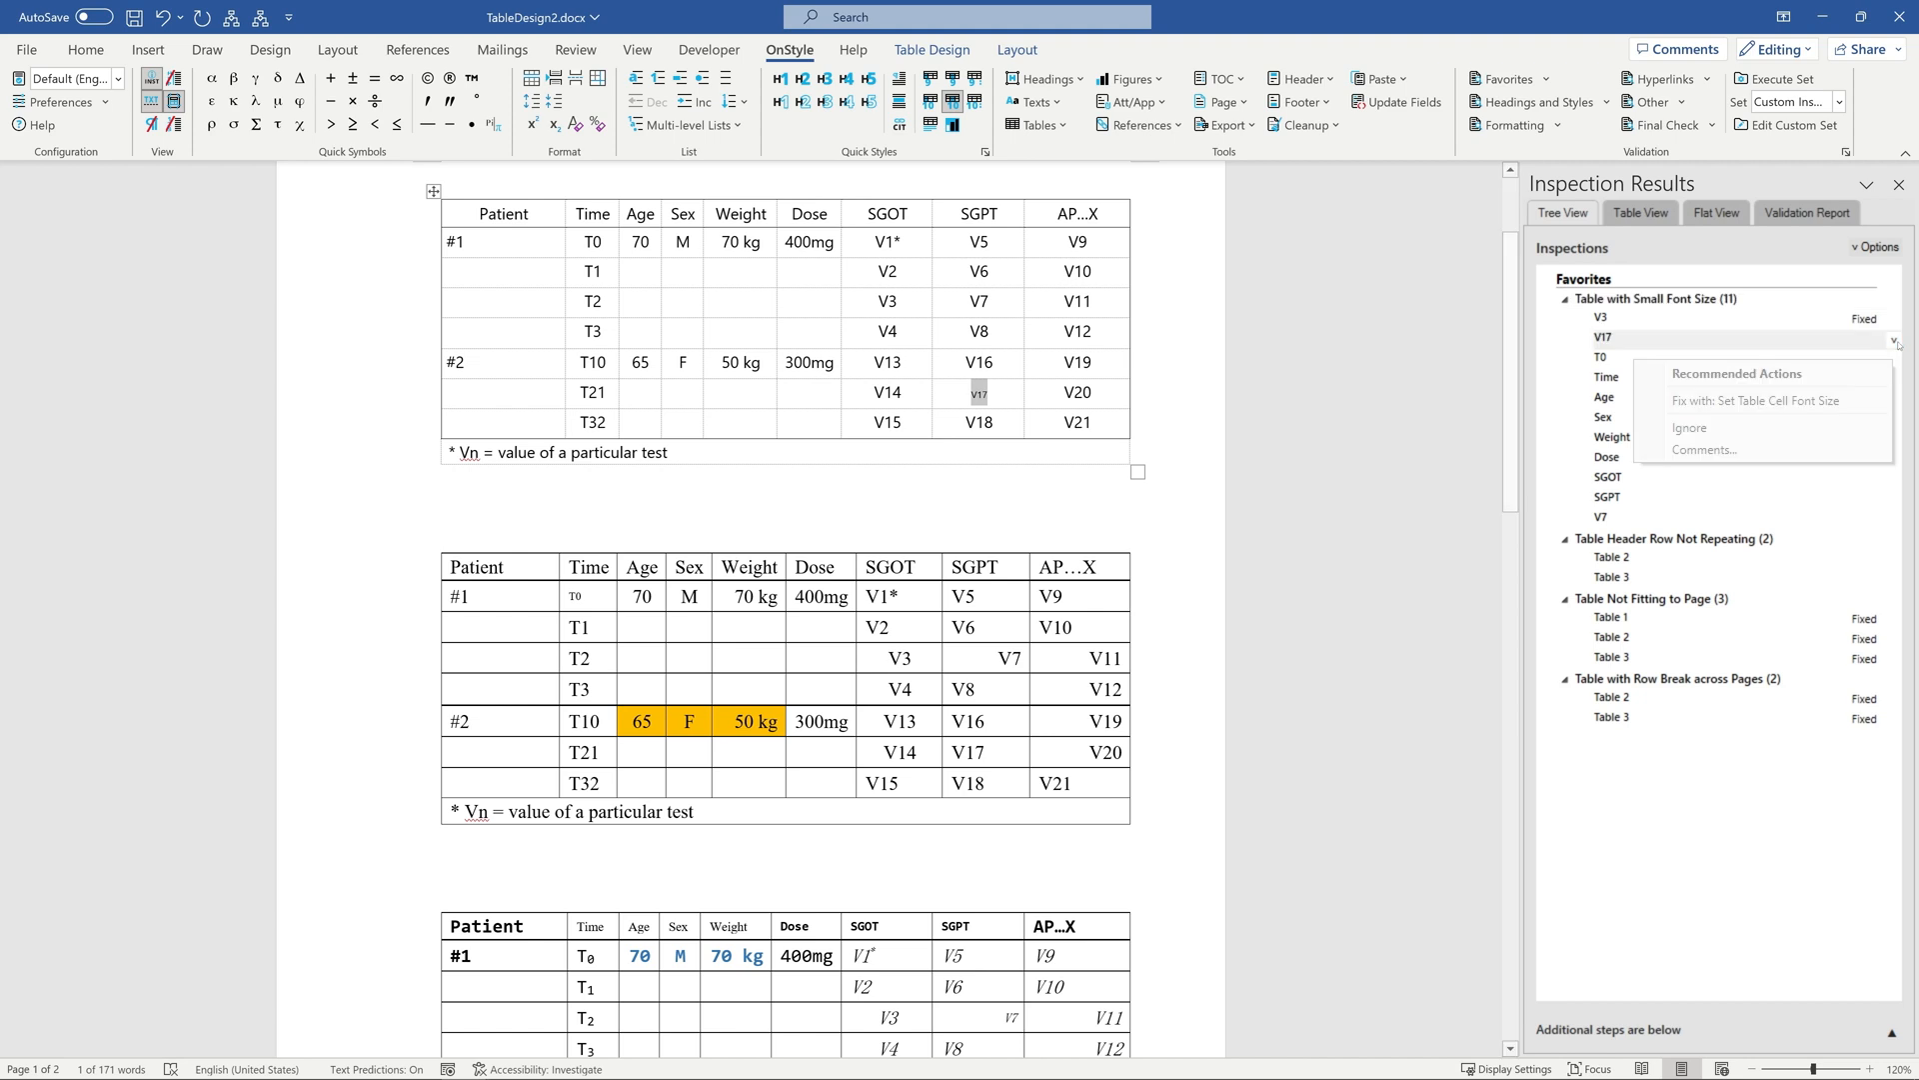
pyautogui.click(1806, 407)
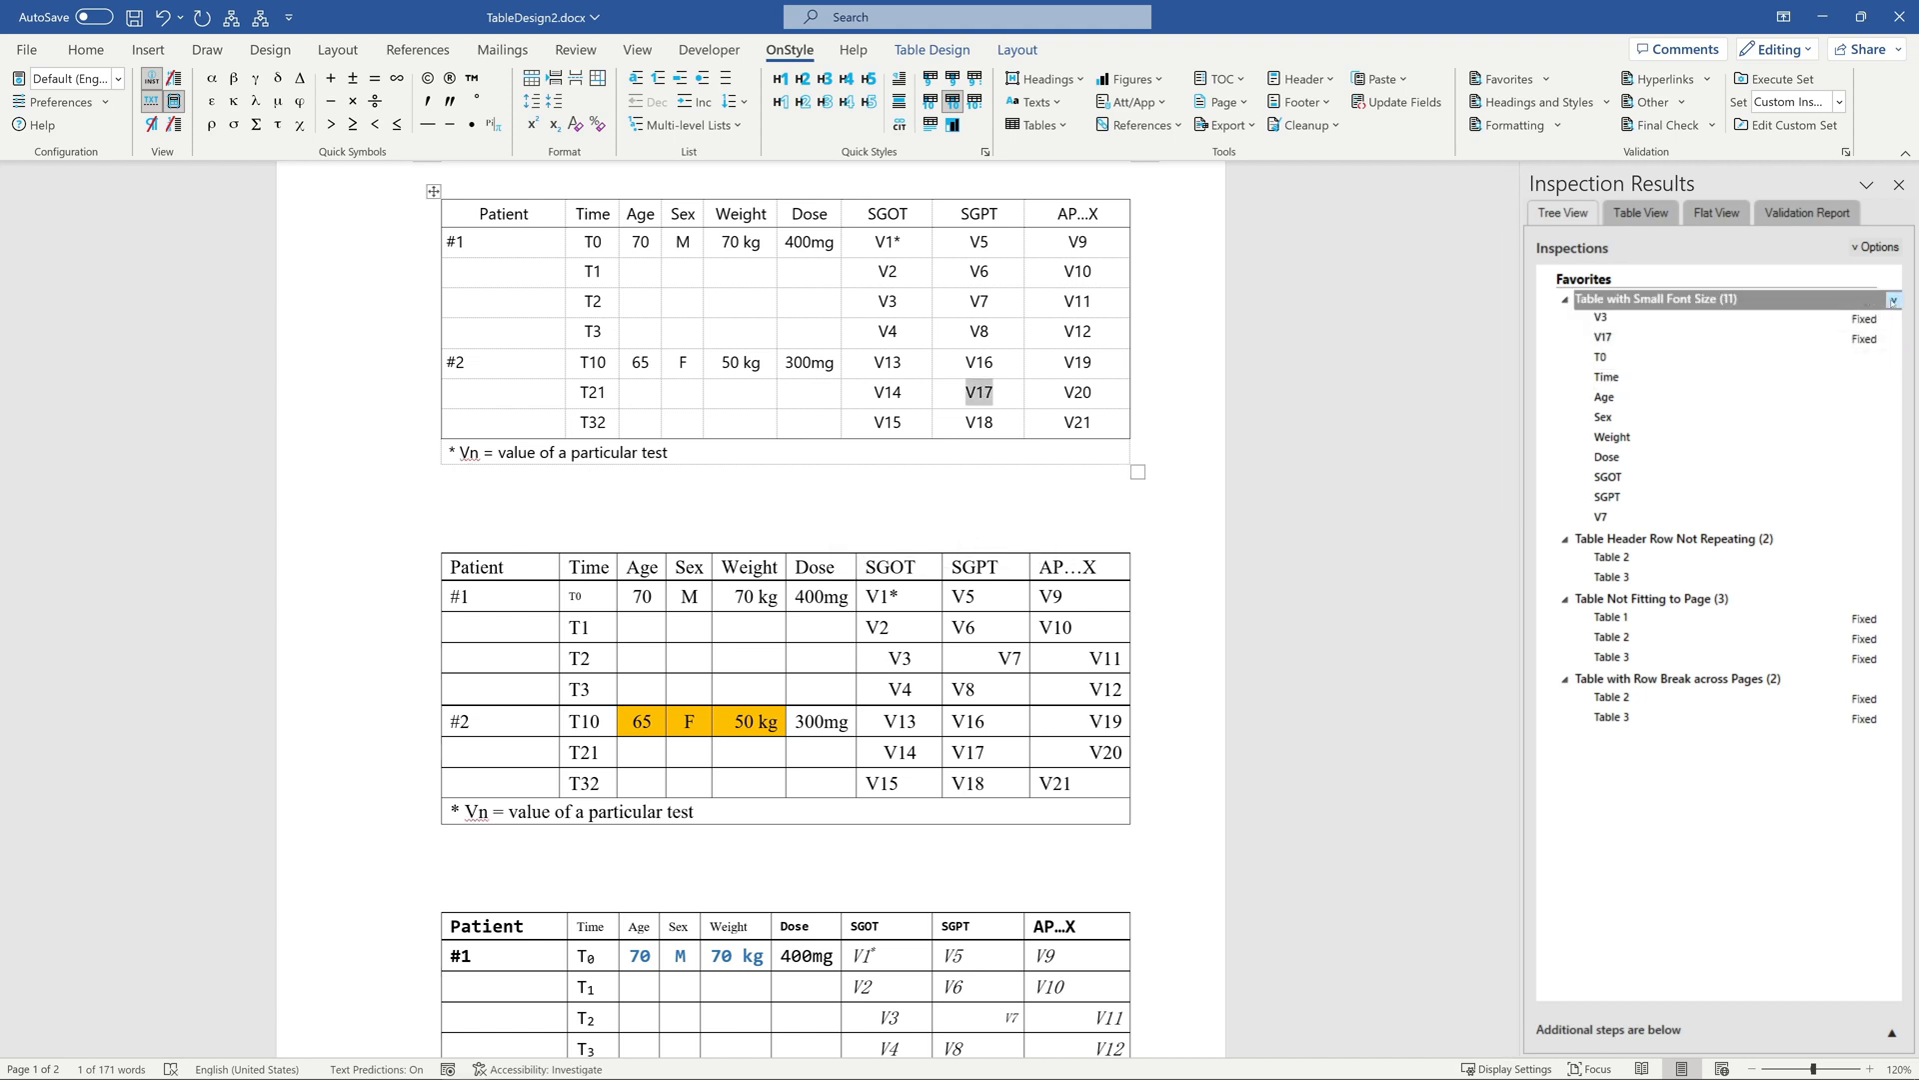
pyautogui.click(1894, 301)
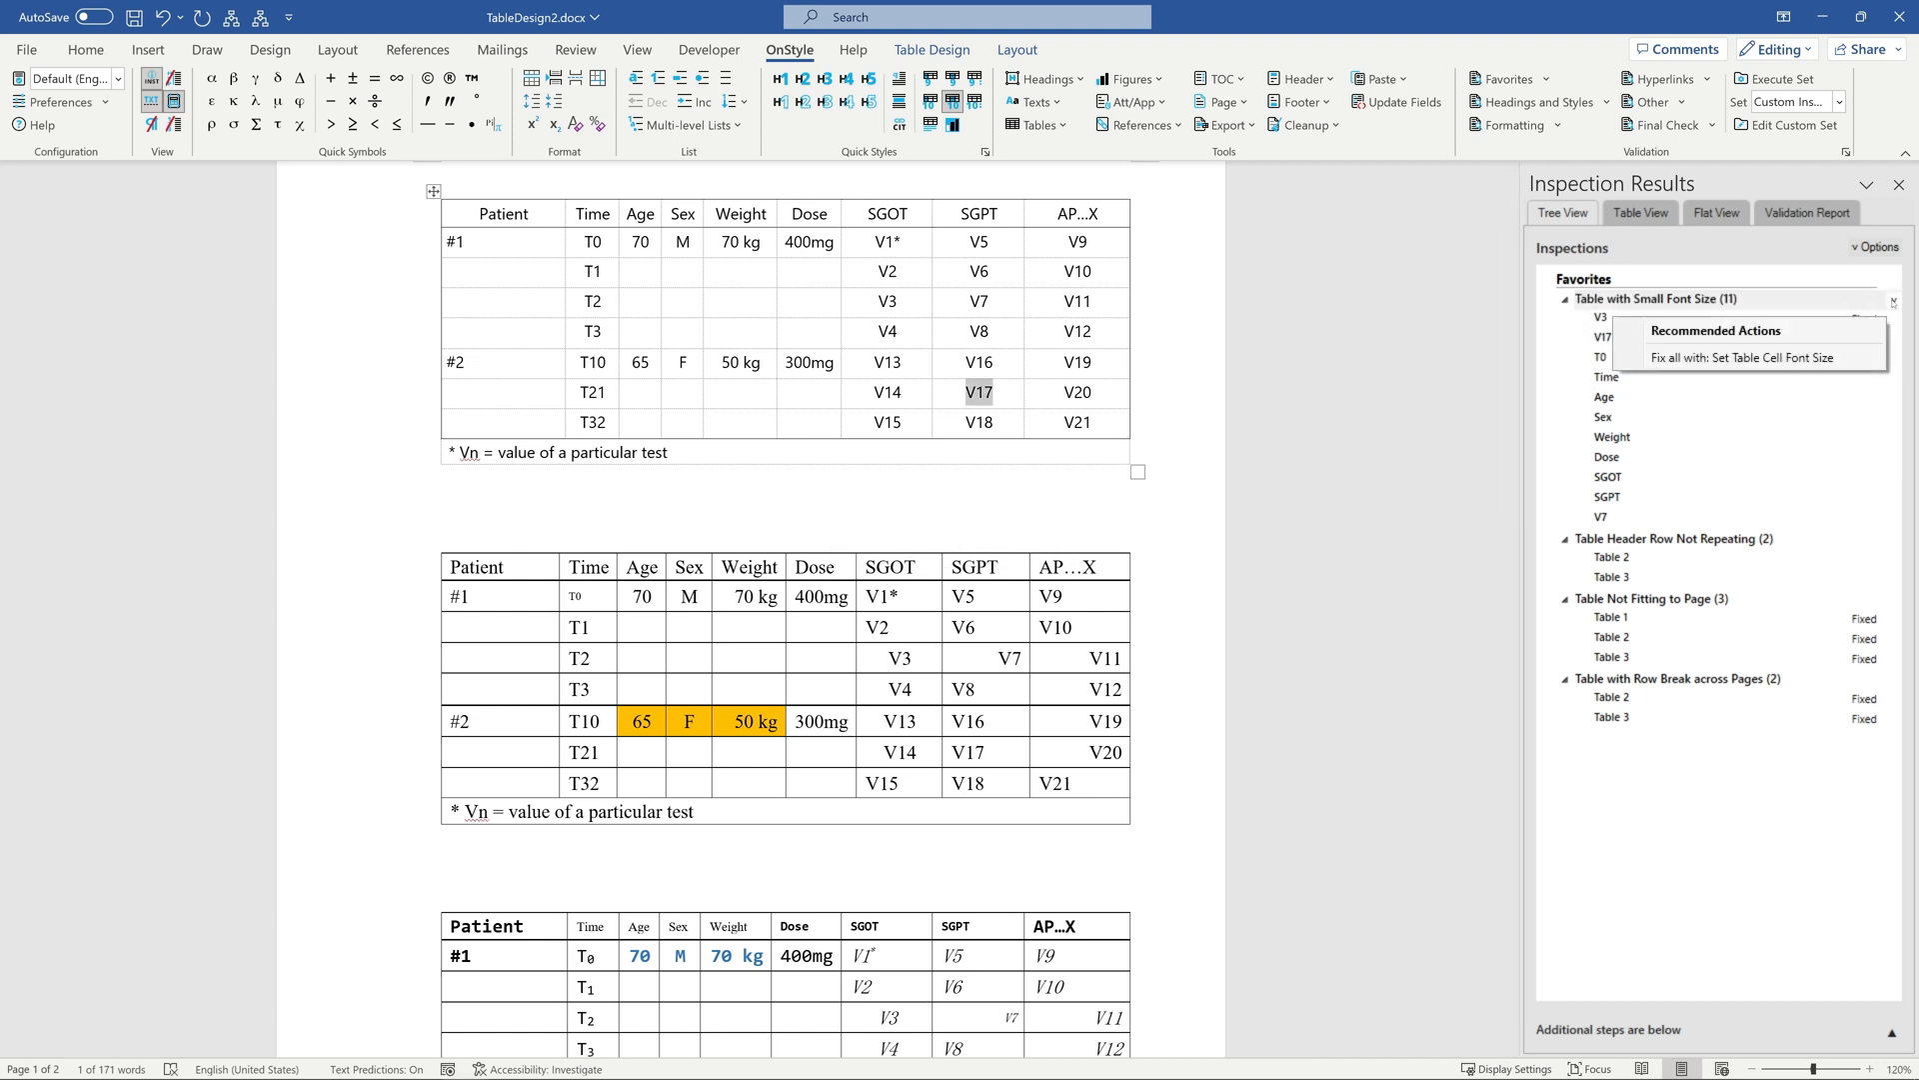
pyautogui.click(1706, 360)
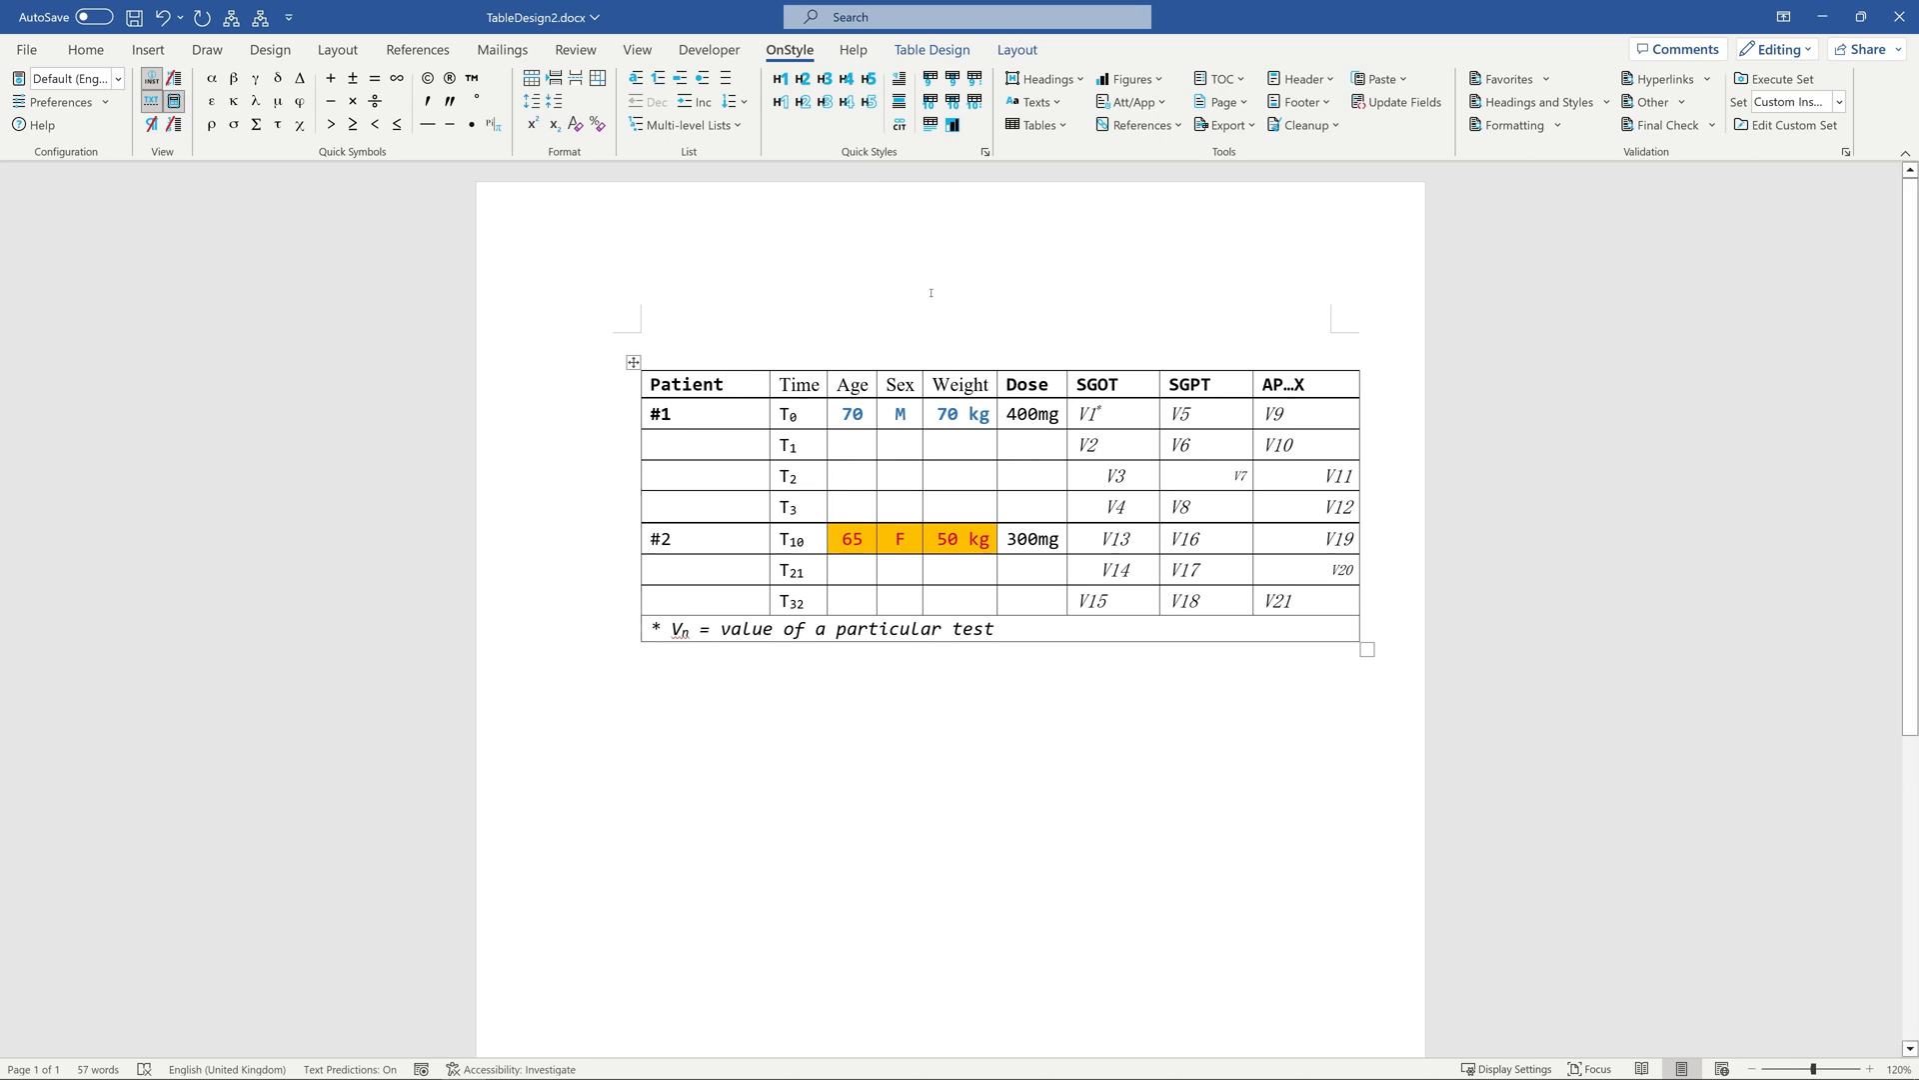
# Apply the Default Table style with 1 header row, font size 10 and the TabFig Footer for Table footer to the patient table.
pyautogui.click(1037, 125)
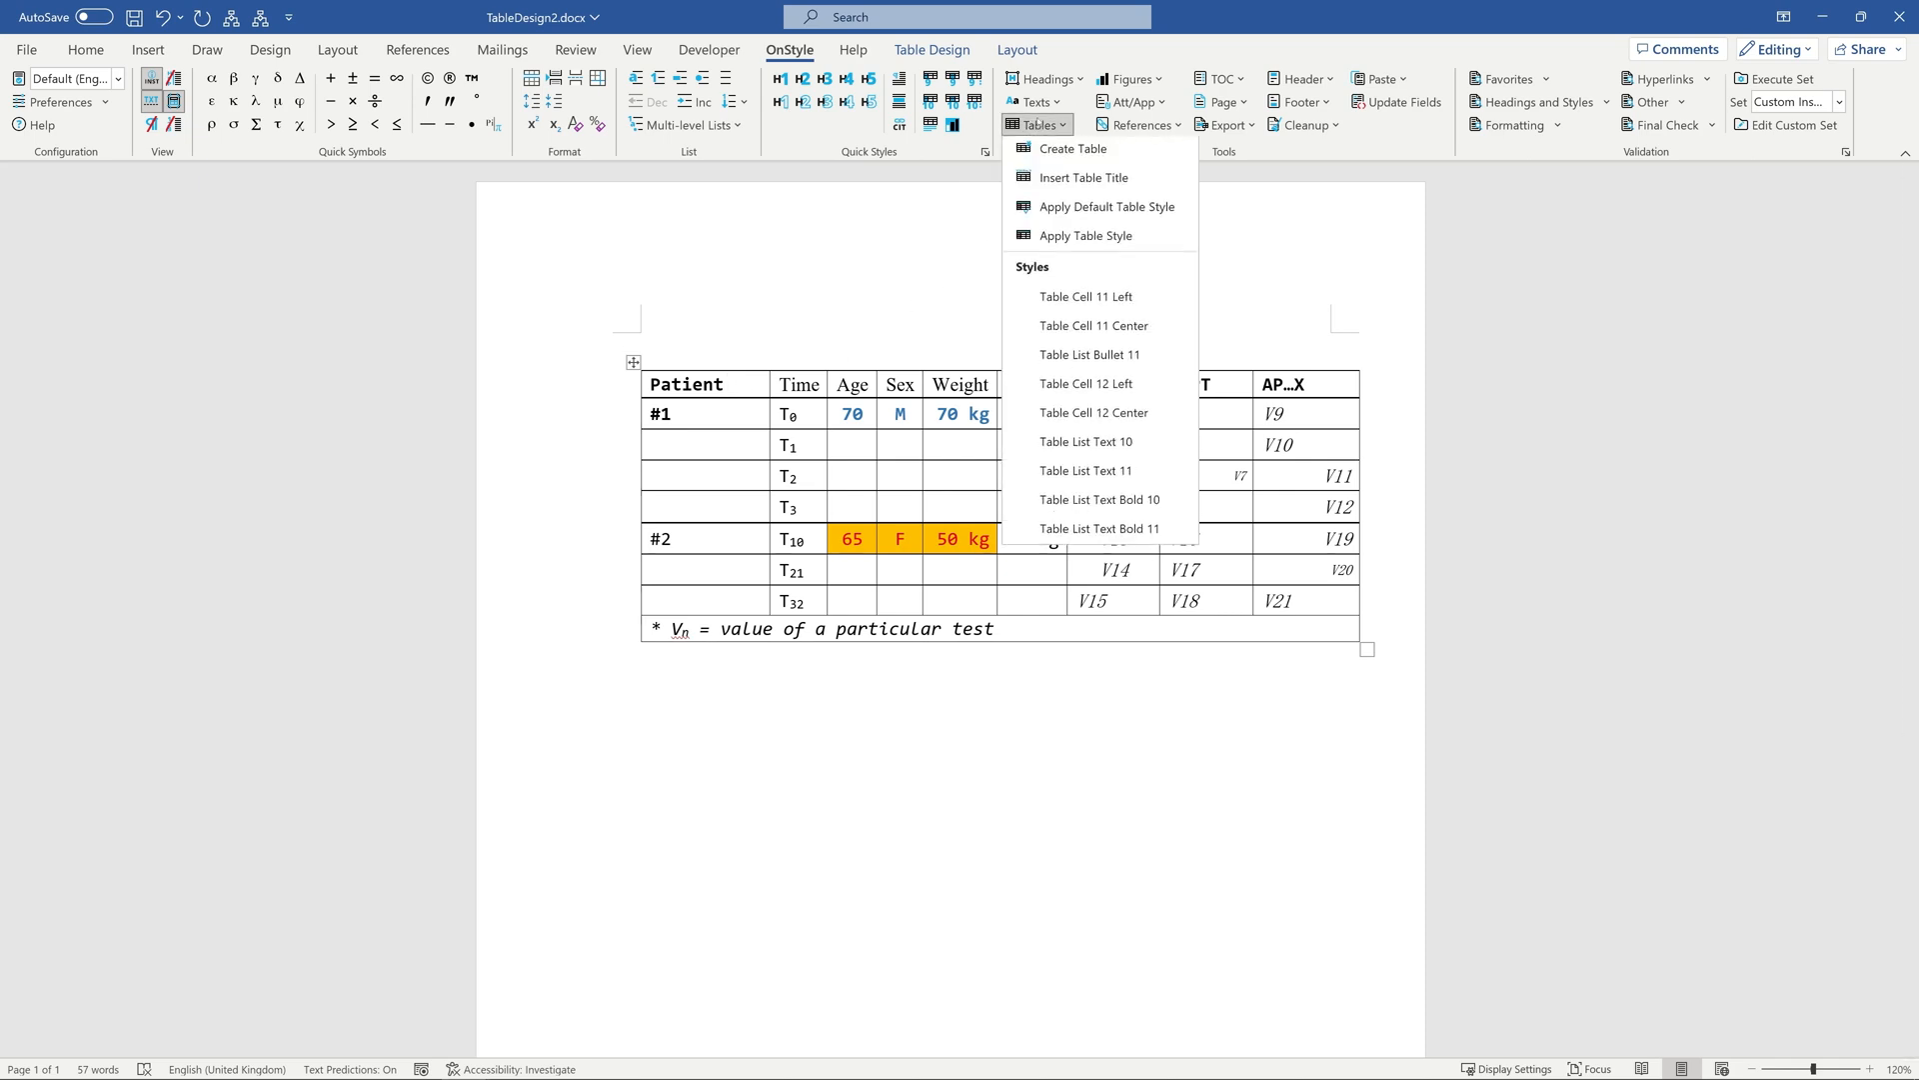
pyautogui.click(1065, 236)
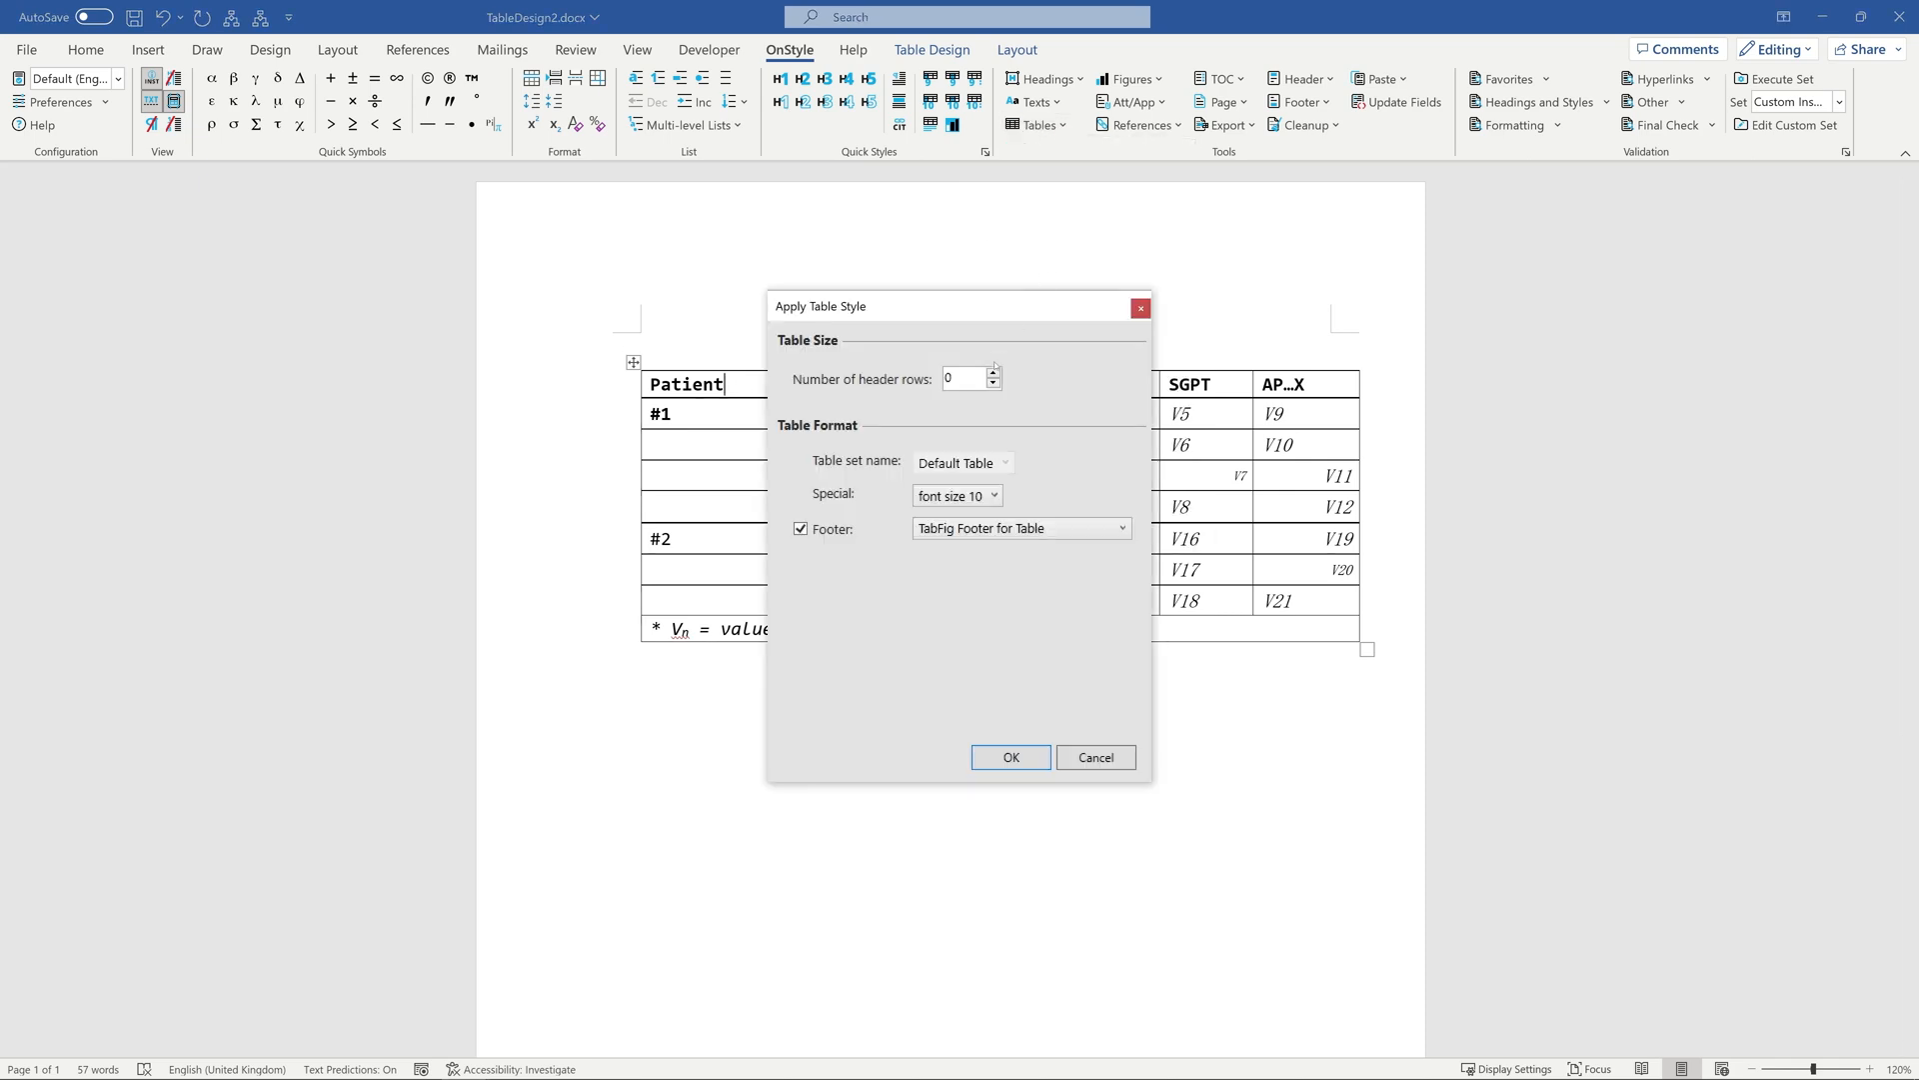
pyautogui.click(1029, 763)
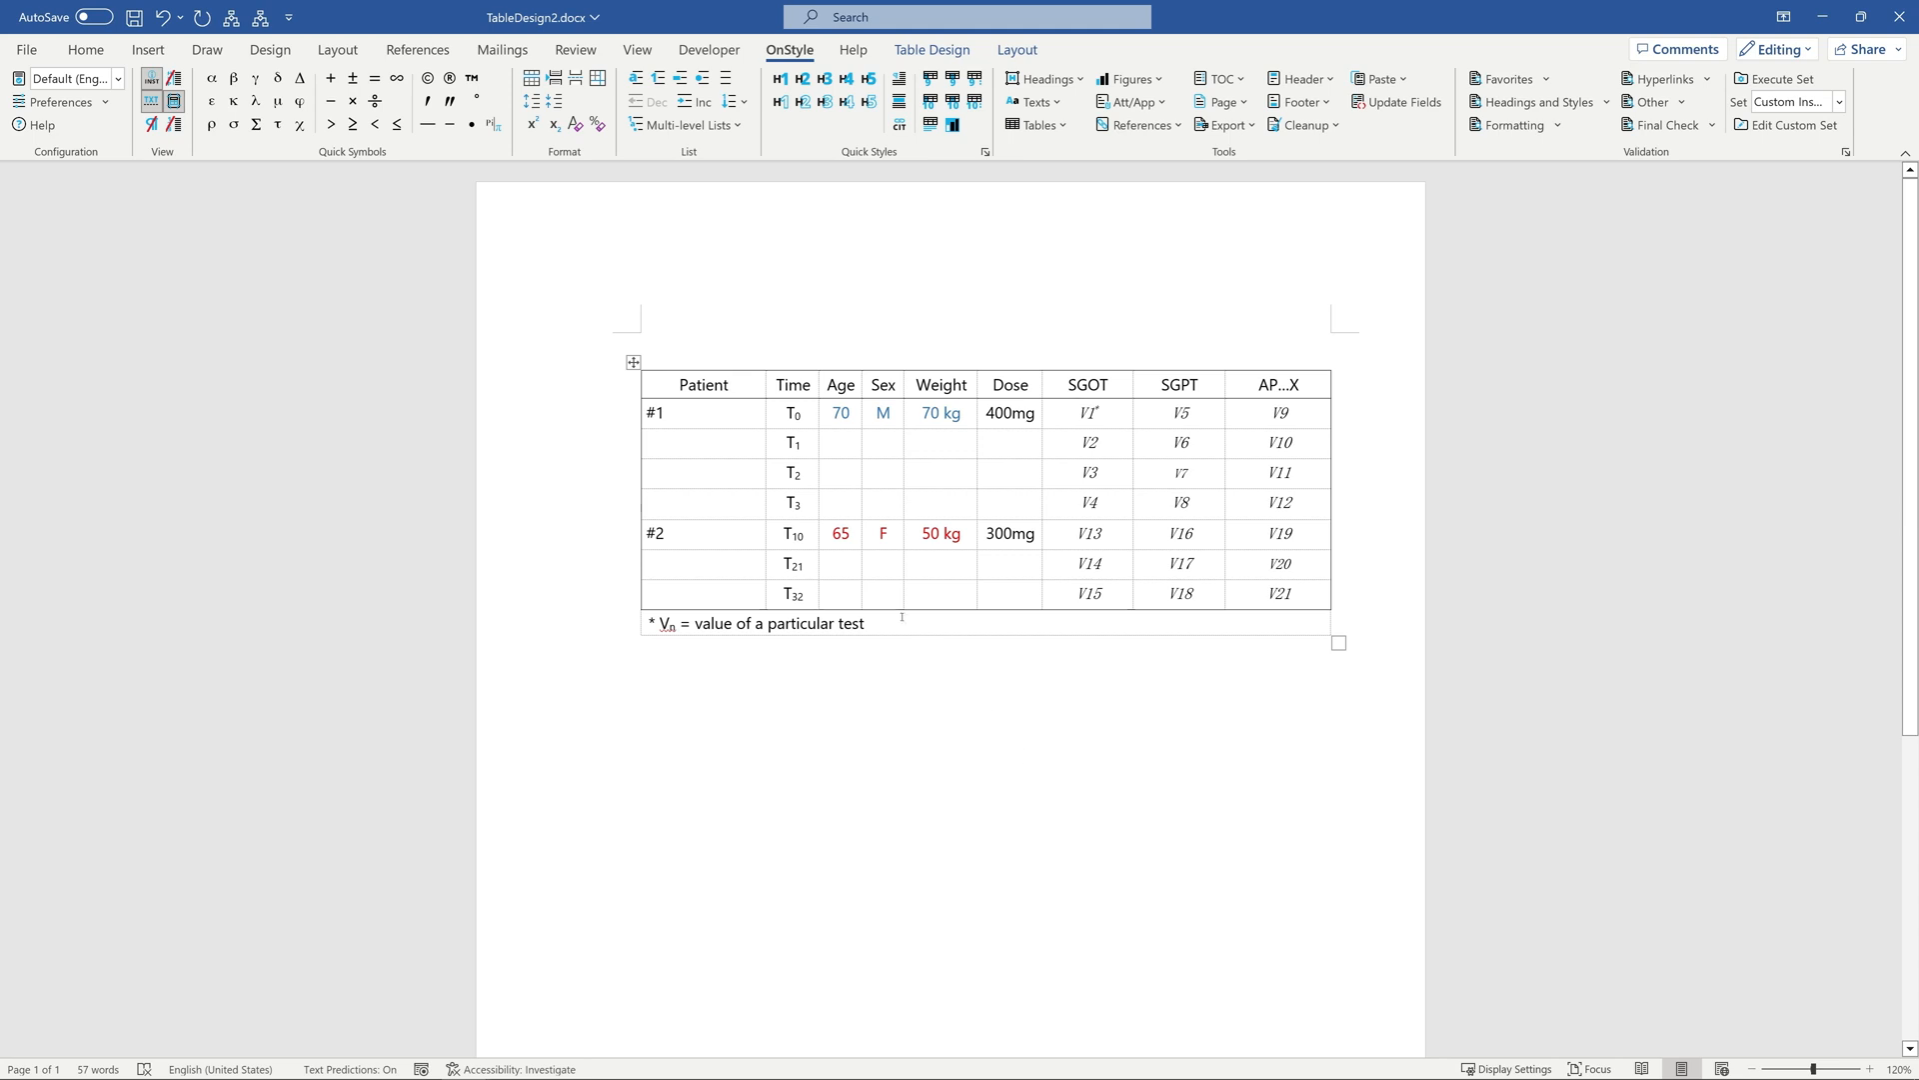
# Clear the remaining direct character formatting from the entire patient table.
pyautogui.moveTo(653, 382); pyautogui.dragTo(1295, 609)
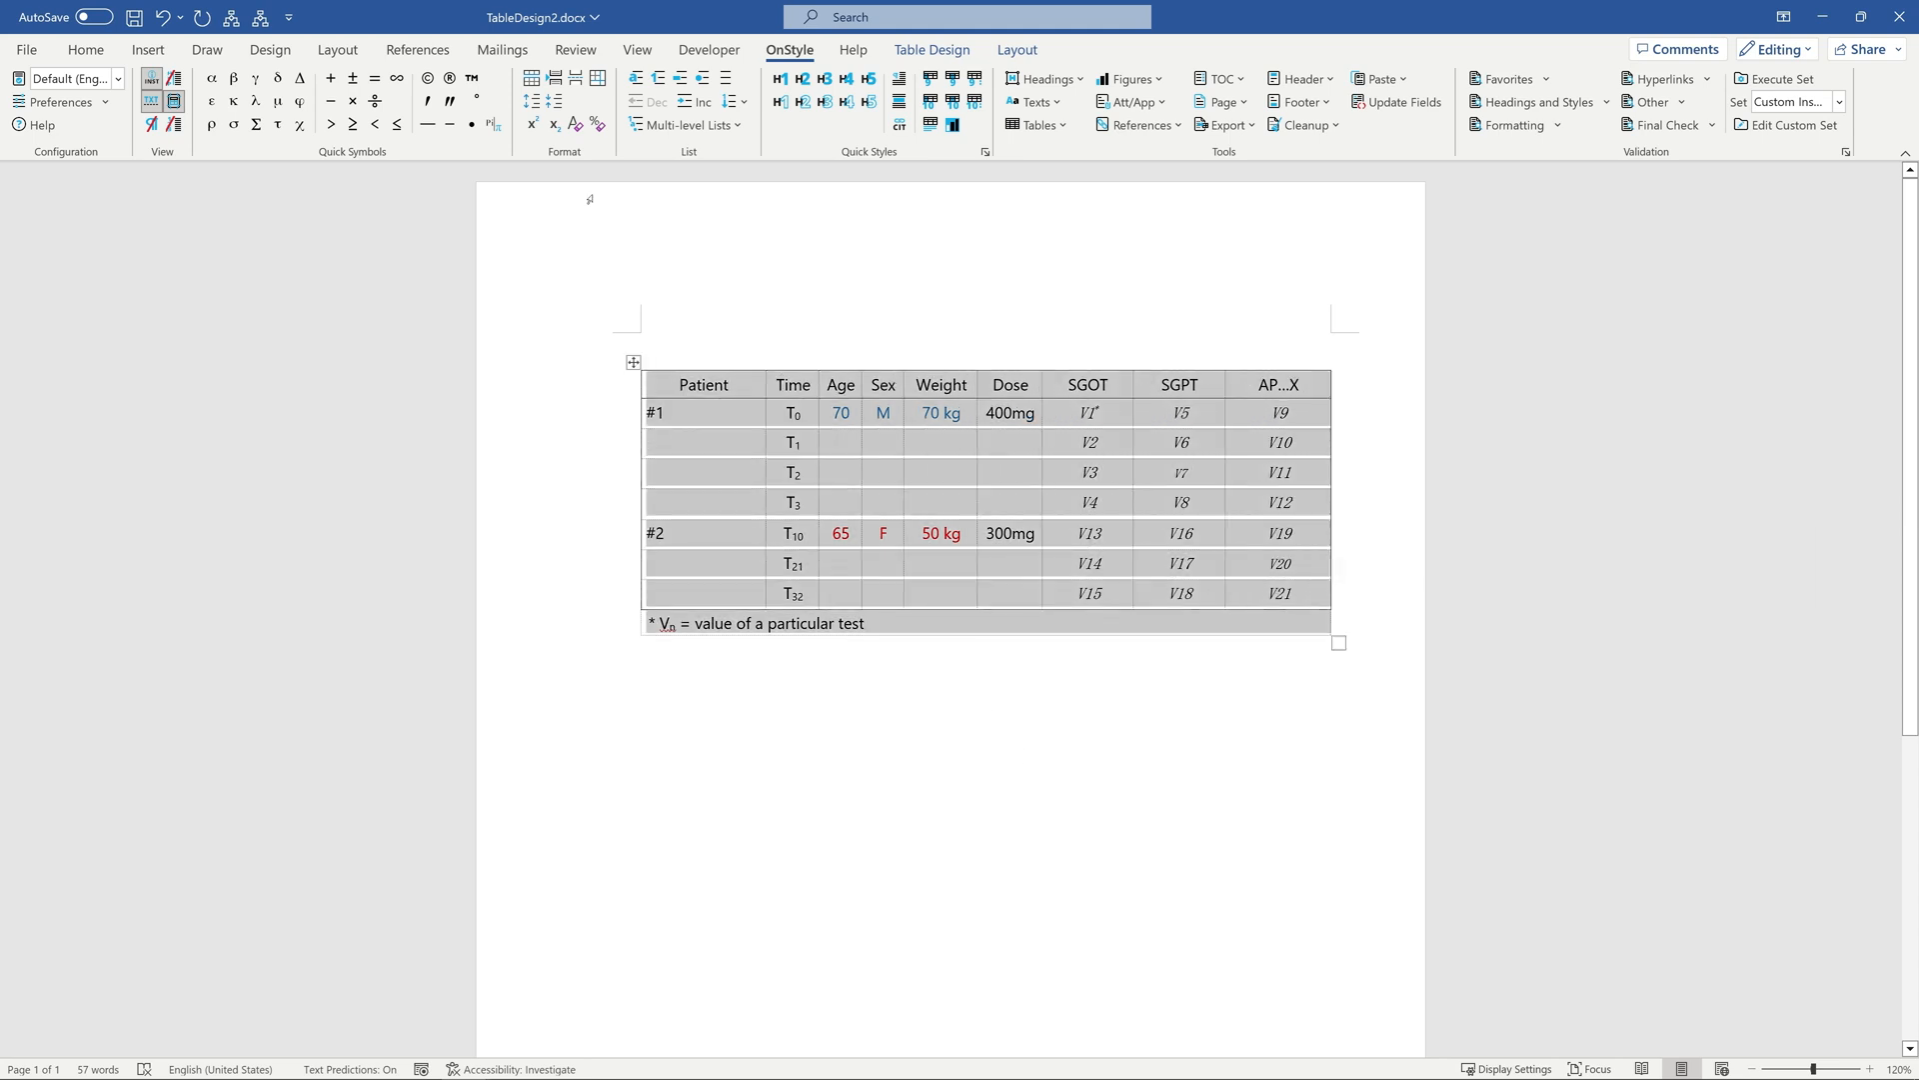
pyautogui.click(577, 126)
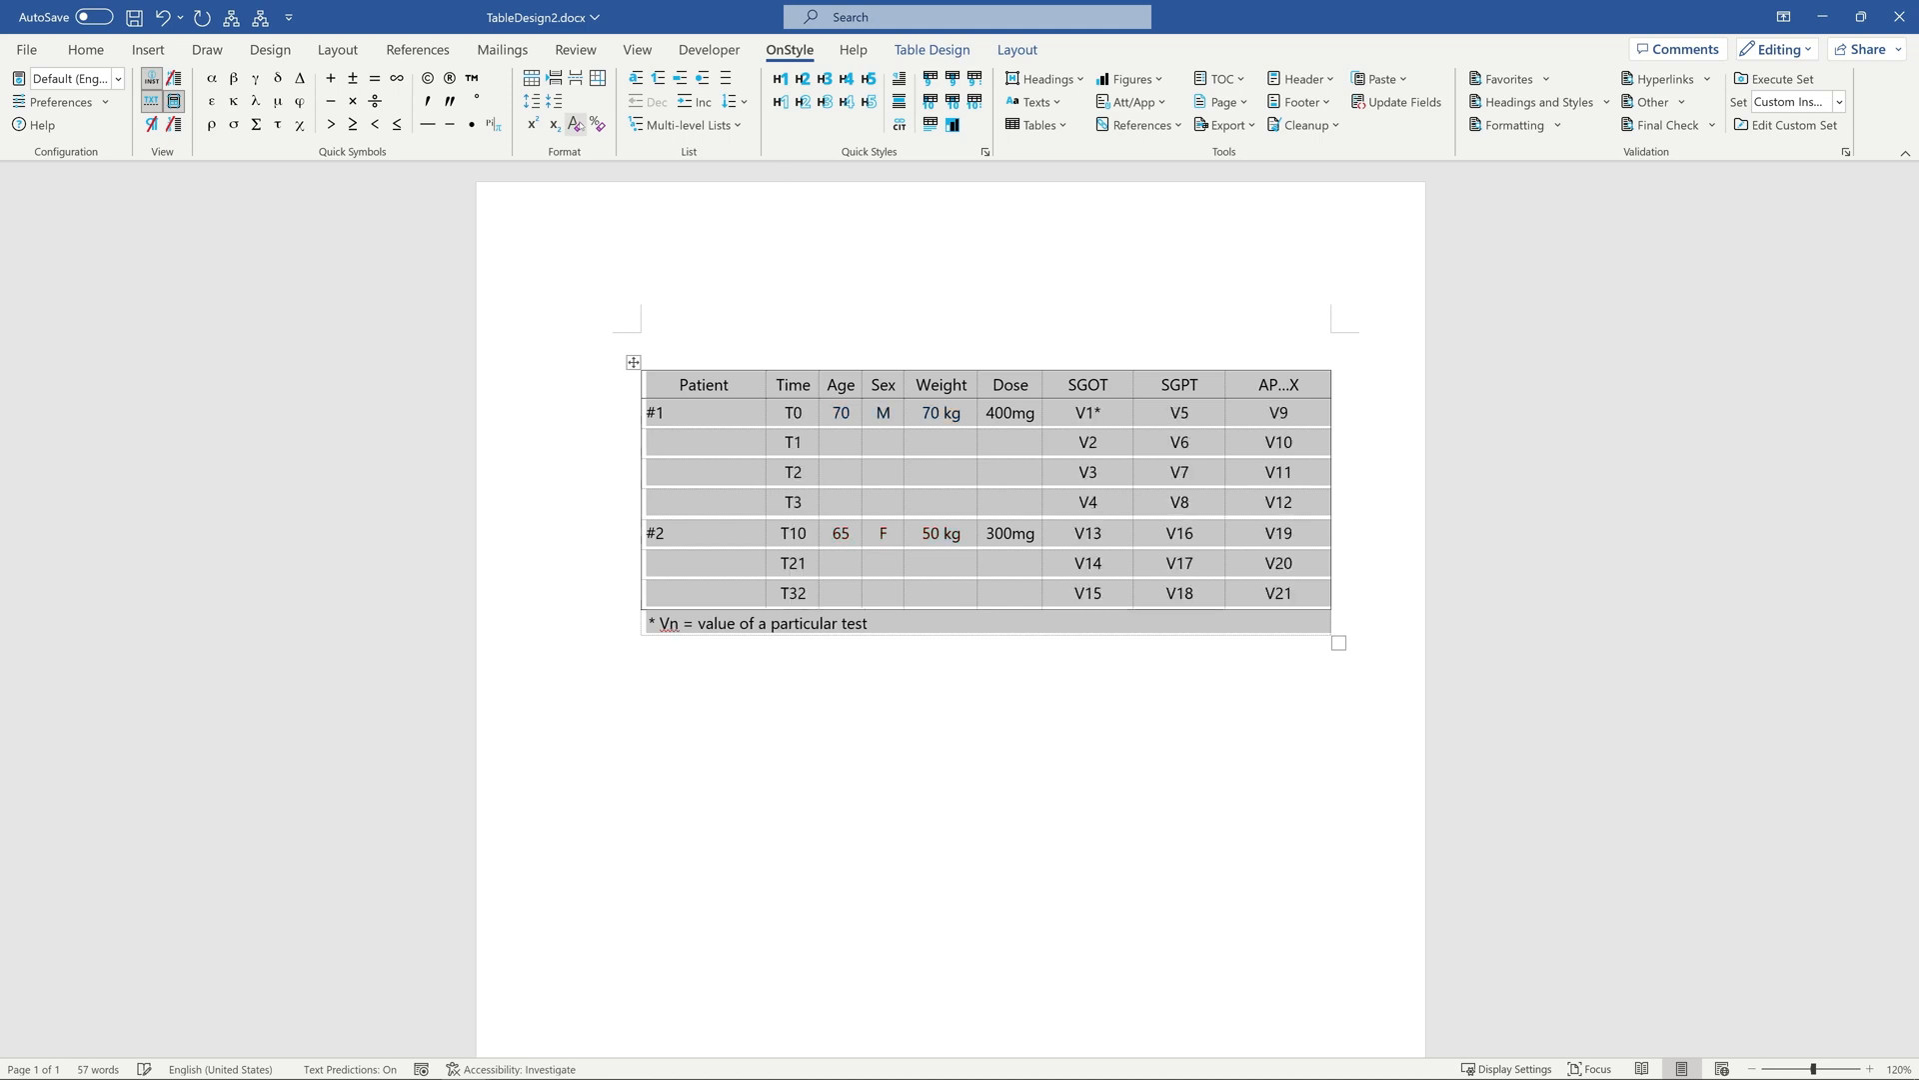
pyautogui.click(735, 385)
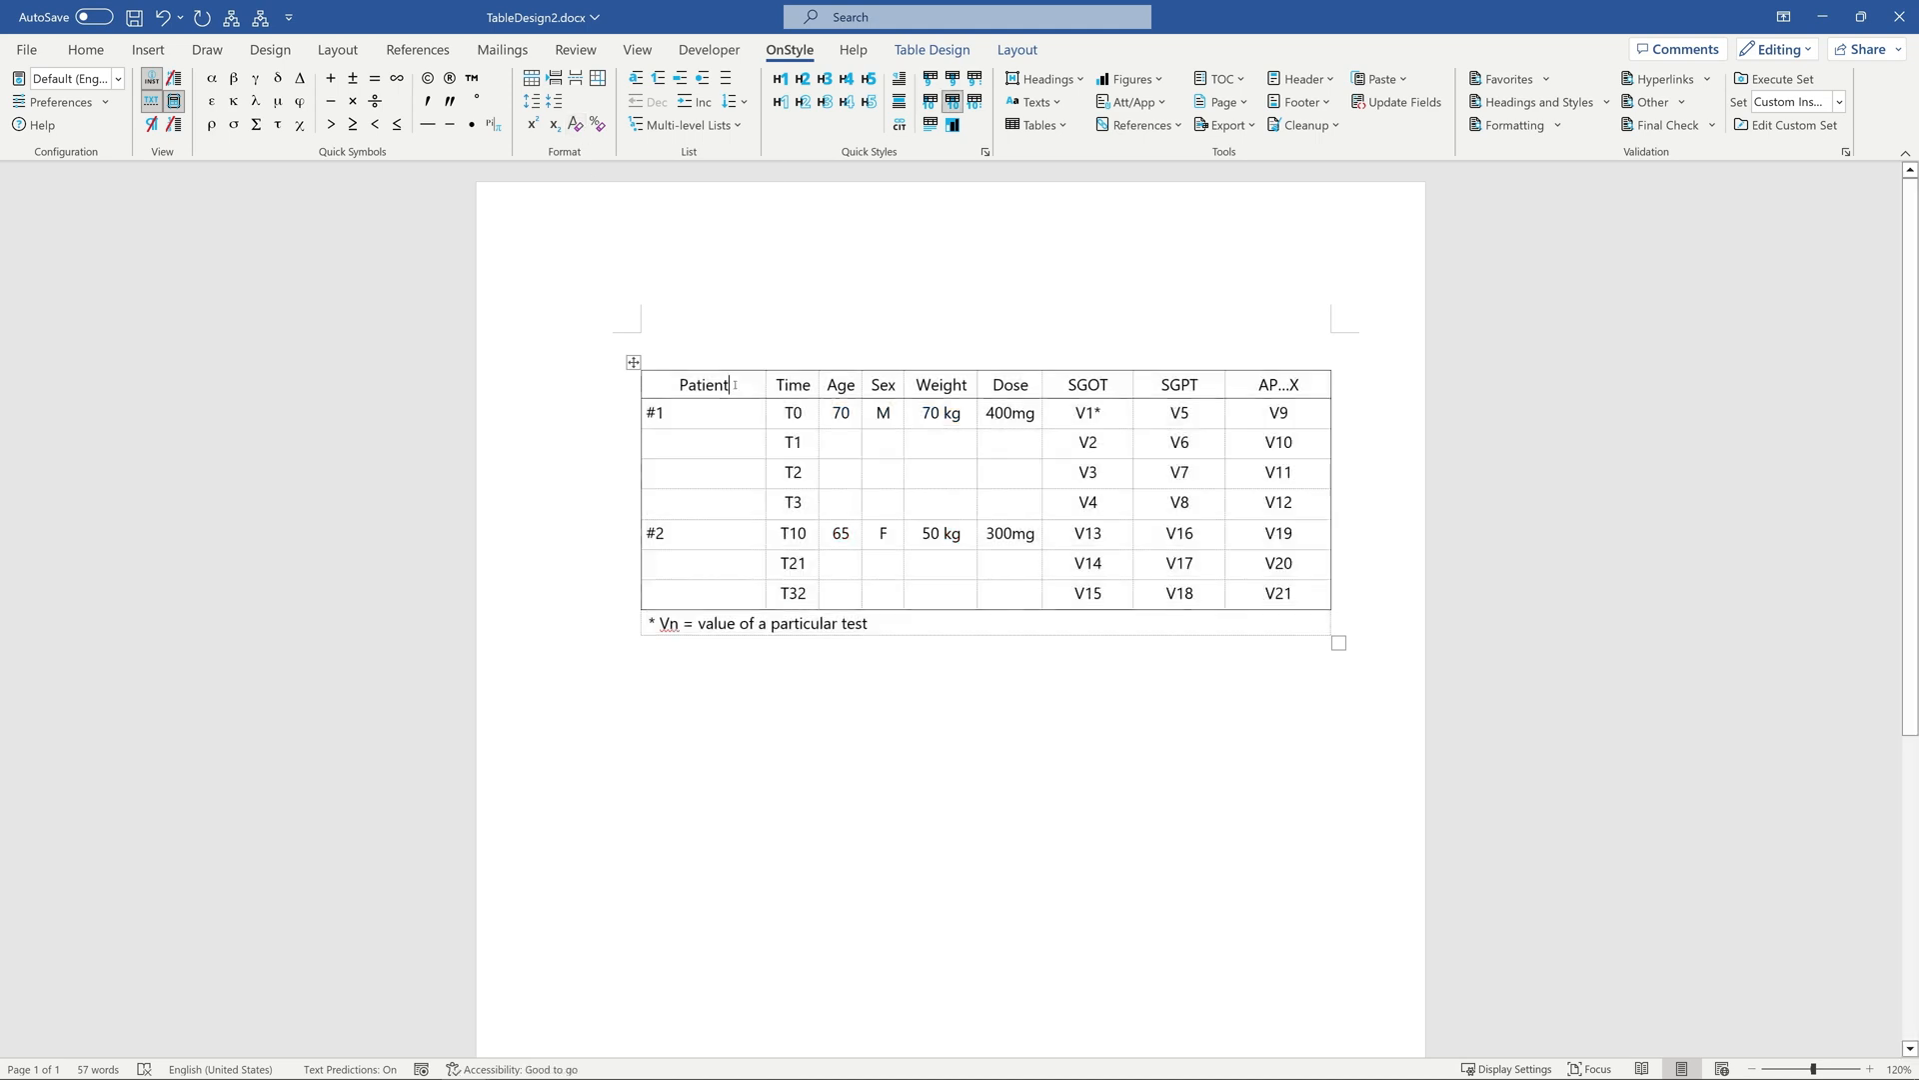